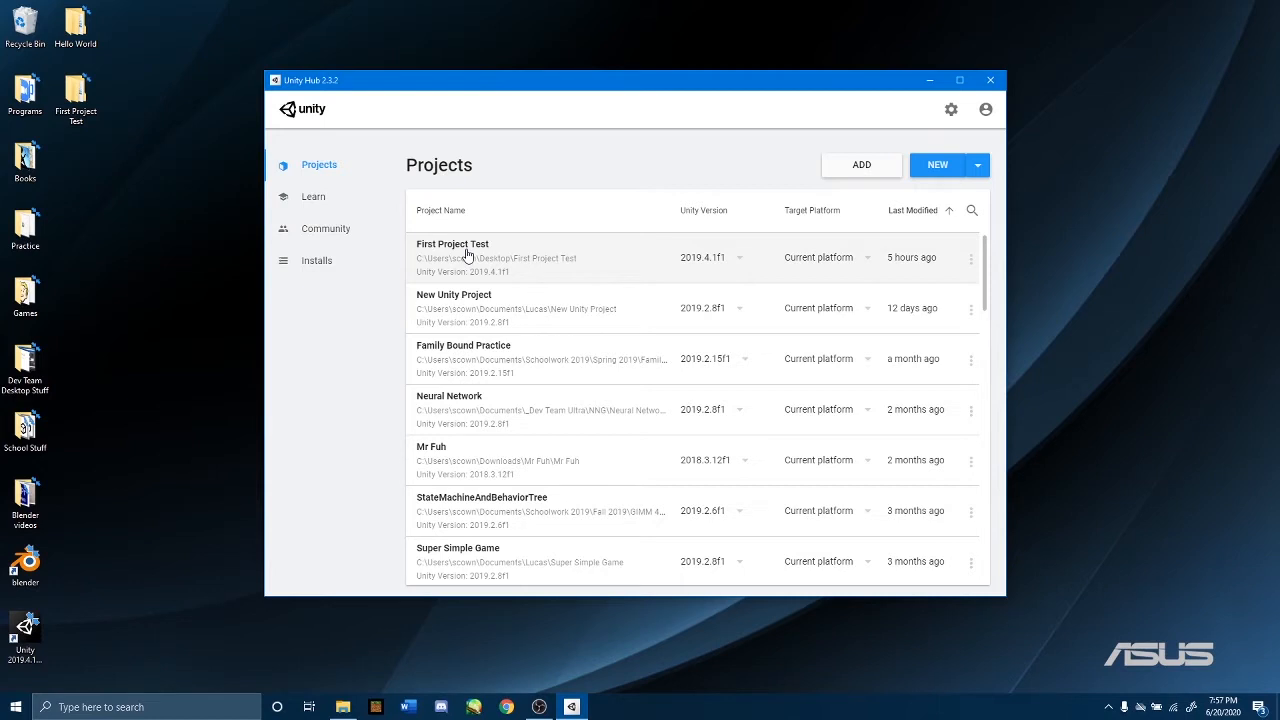
Step: Open the First Project Test project and compare its Game view with its Scene view
click(466, 253)
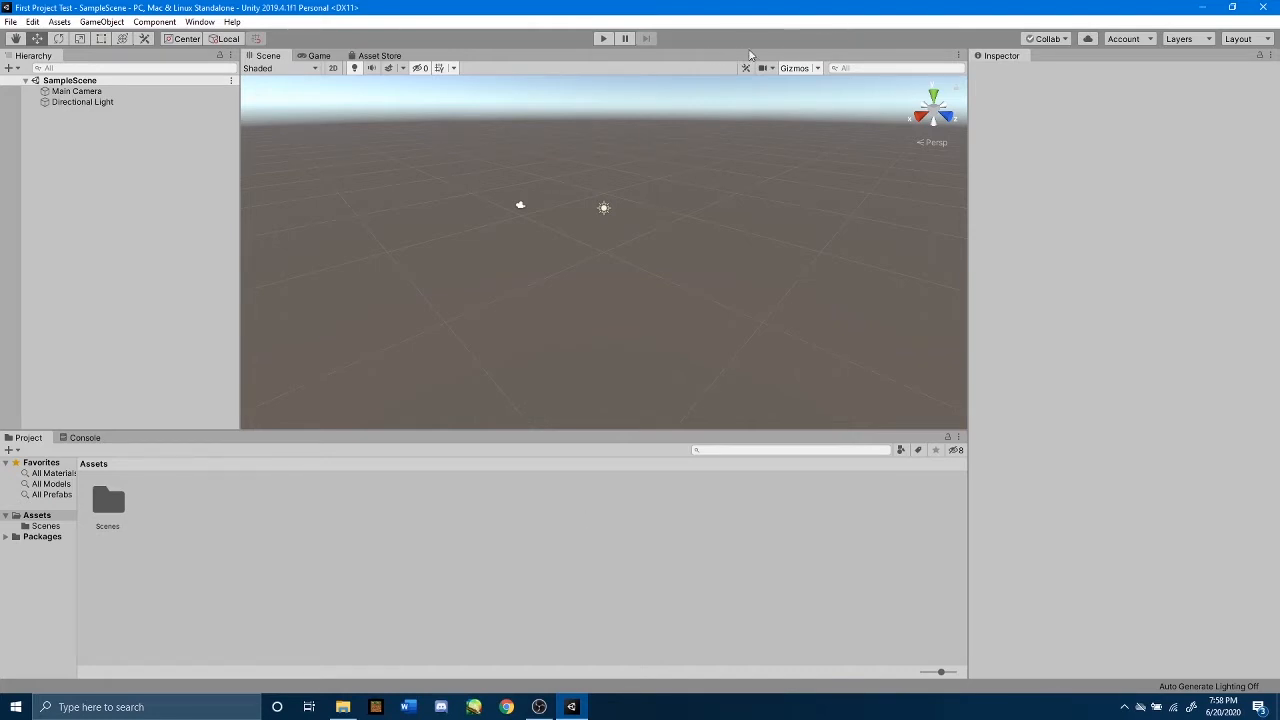
click(319, 56)
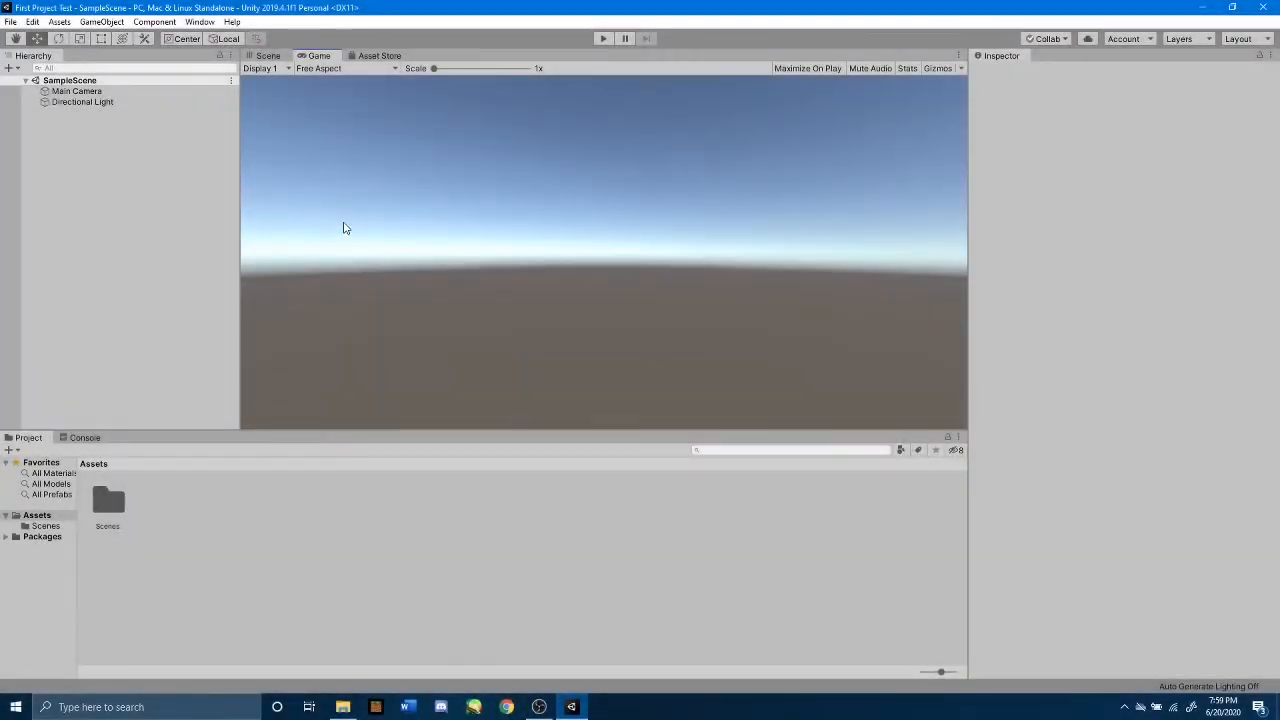
click(275, 57)
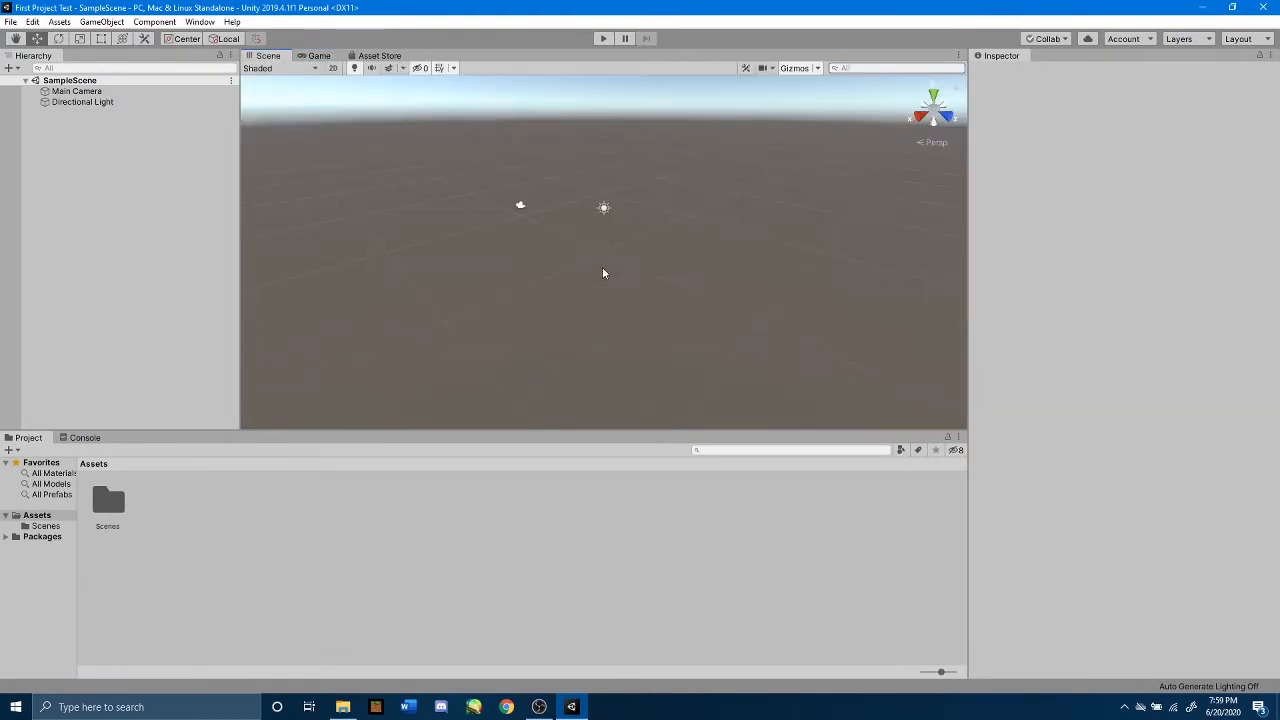
Step: Dock the Game view beneath the Scene view and make it slightly taller
click(319, 56)
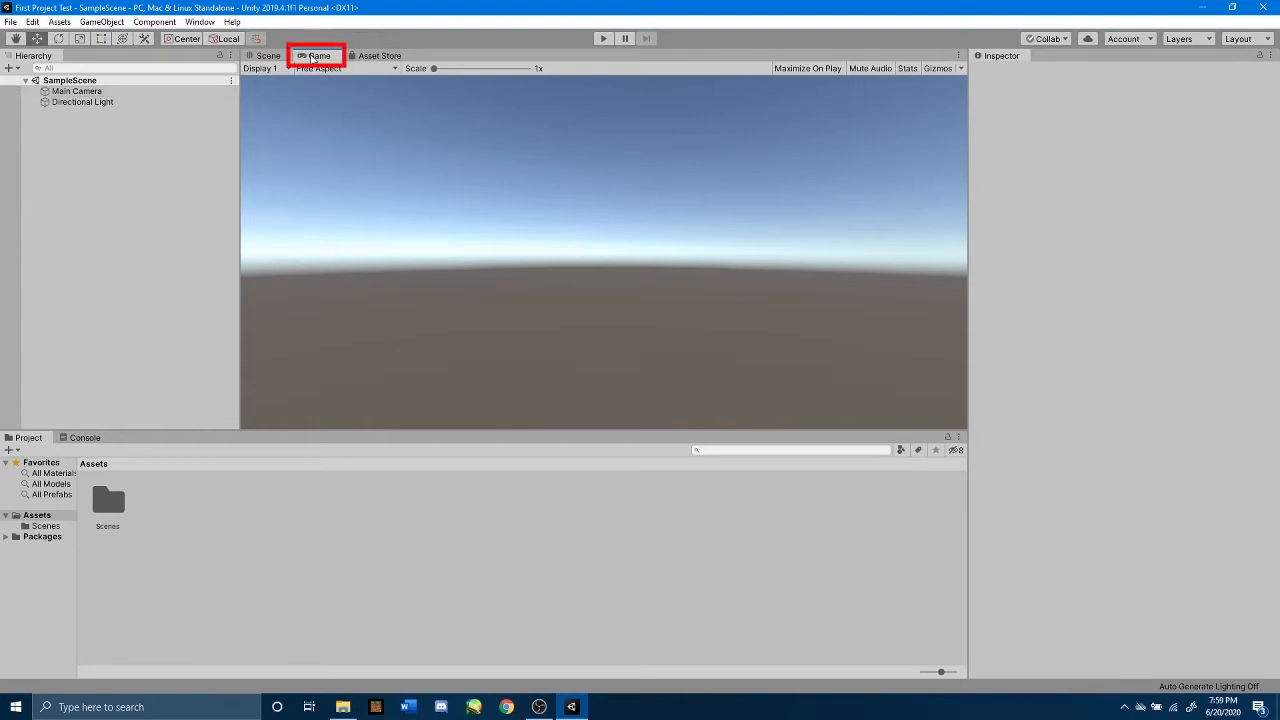
drag(312, 57, 419, 379)
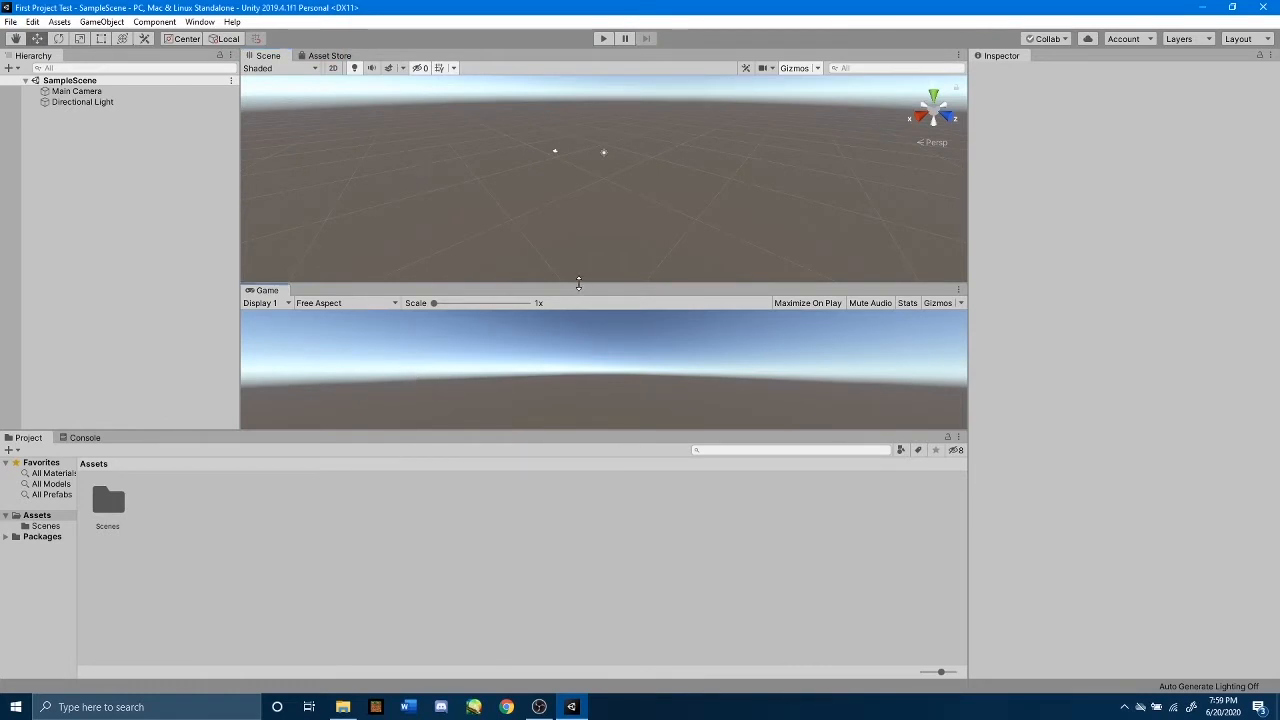
drag(578, 284, 585, 252)
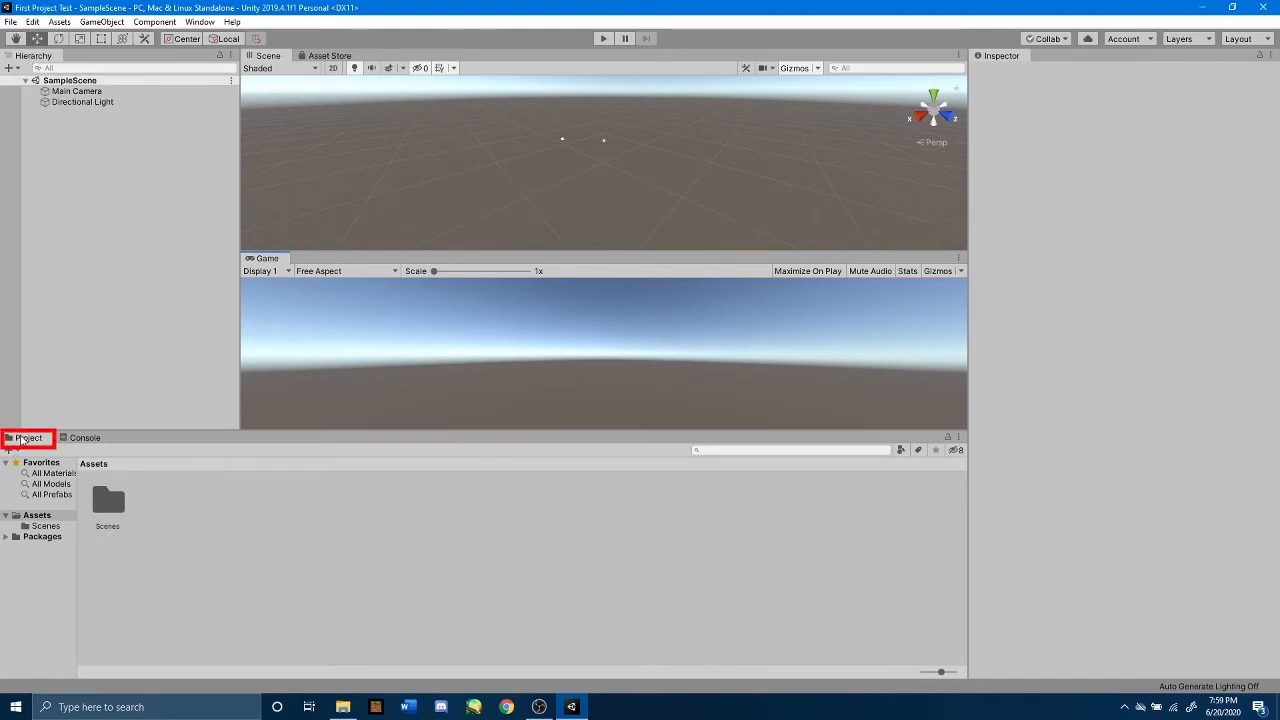
Step: Dock the Project window as its own column on the outer side of the Hierarchy, and widen the two columns
drag(22, 440, 14, 366)
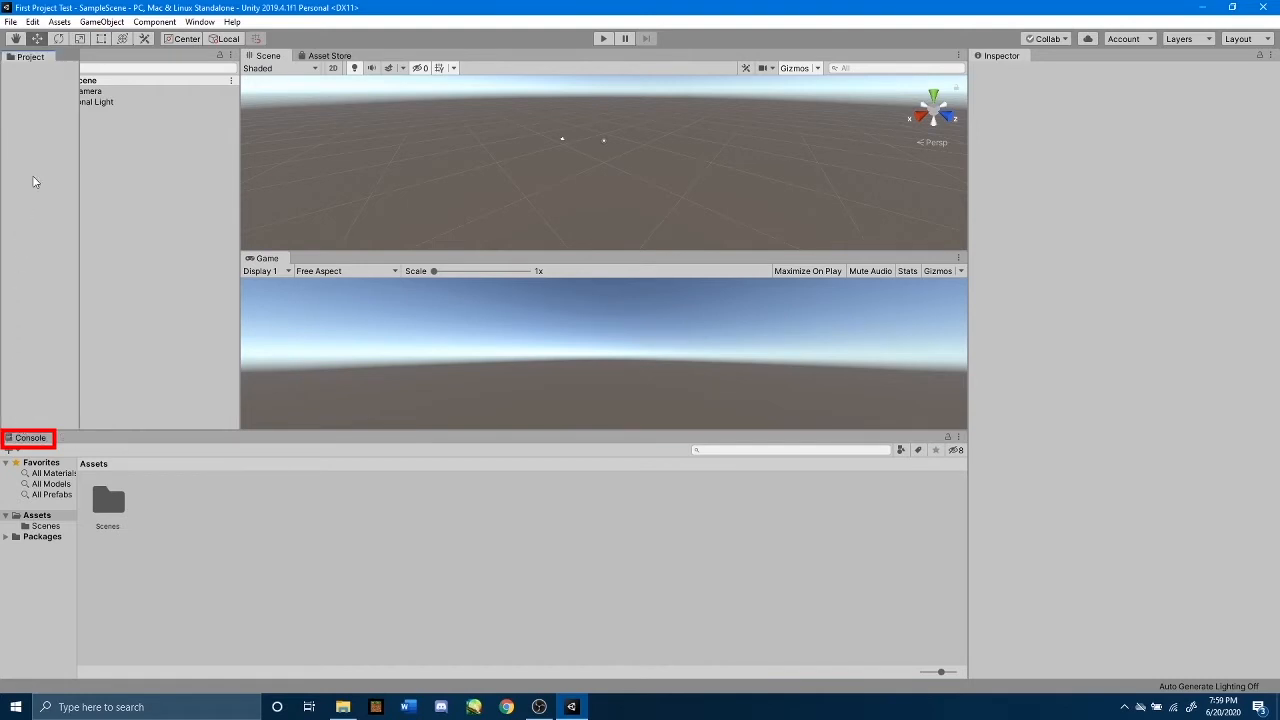
mouse_move(33, 181)
mouse_down()
mouse_move(77, 67)
mouse_move(21, 56)
mouse_move(29, 71)
mouse_move(79, 55)
mouse_move(18, 56)
mouse_up()
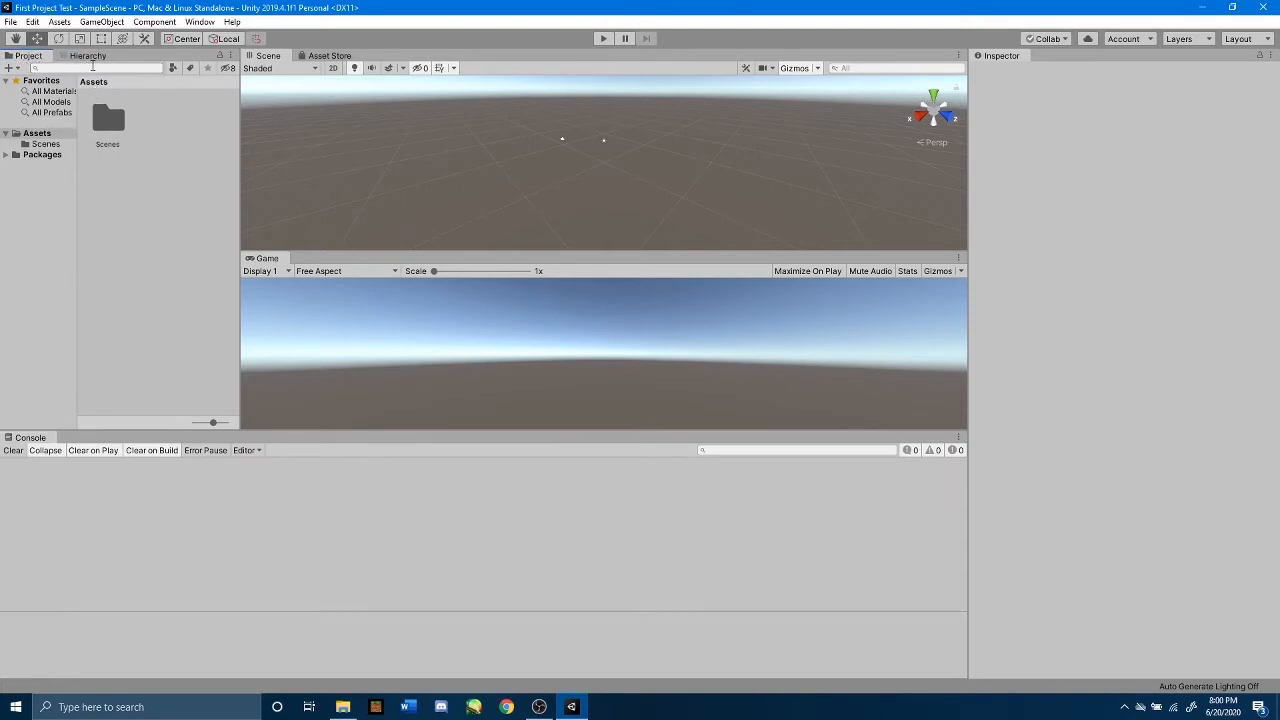
drag(28, 56, 57, 196)
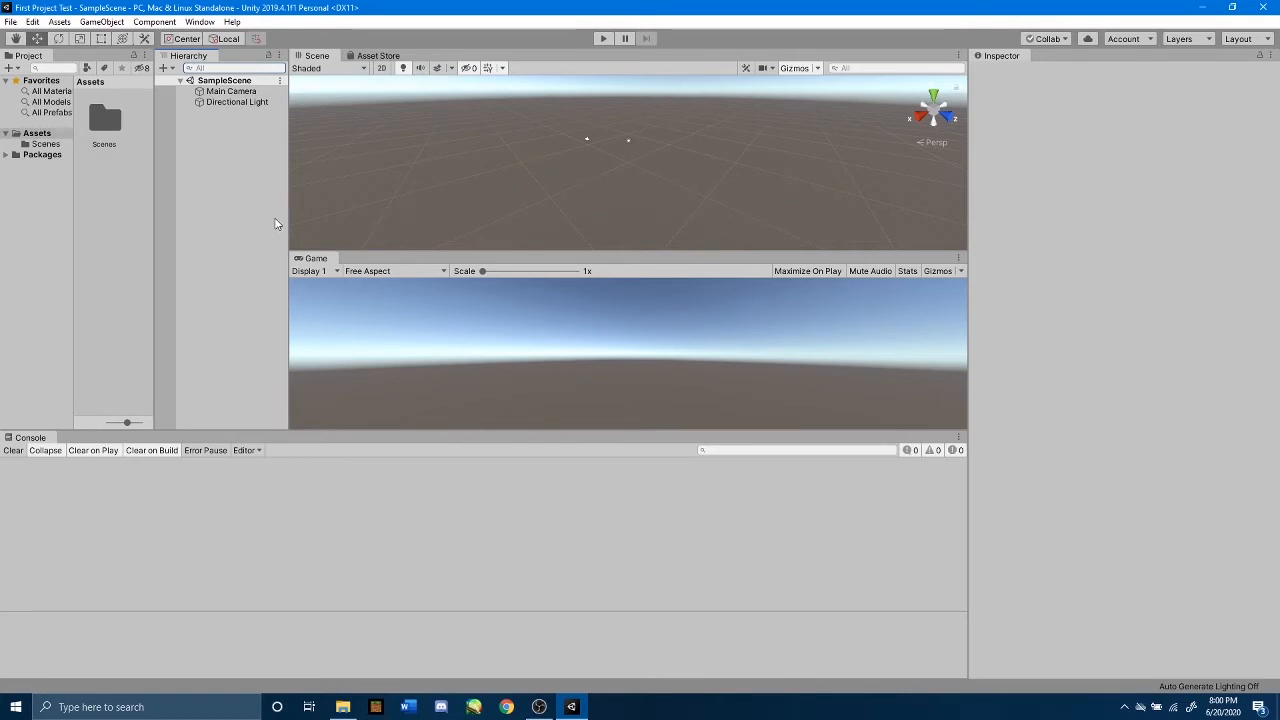
drag(288, 221, 337, 225)
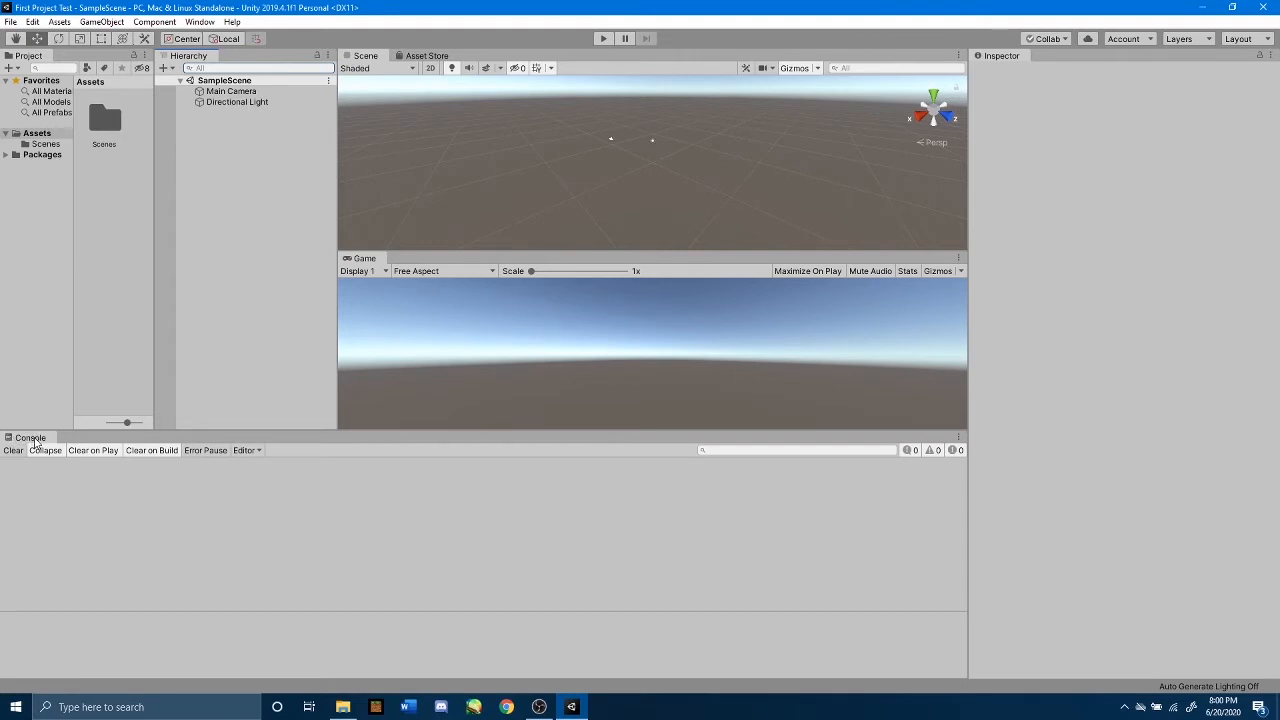
Step: Dock the Console beneath the Project window and re-dock the Hierarchy beside the Project window so the Console spans both
click(31, 438)
drag(33, 441, 61, 398)
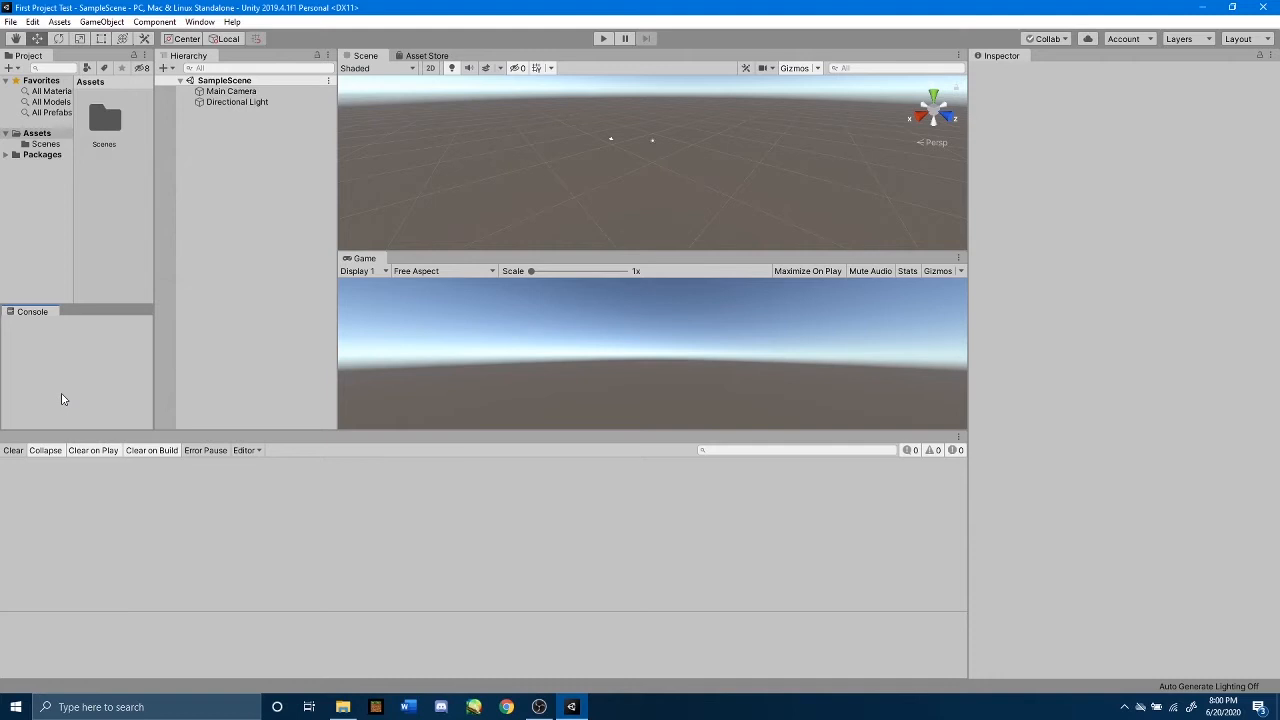
drag(62, 399, 62, 400)
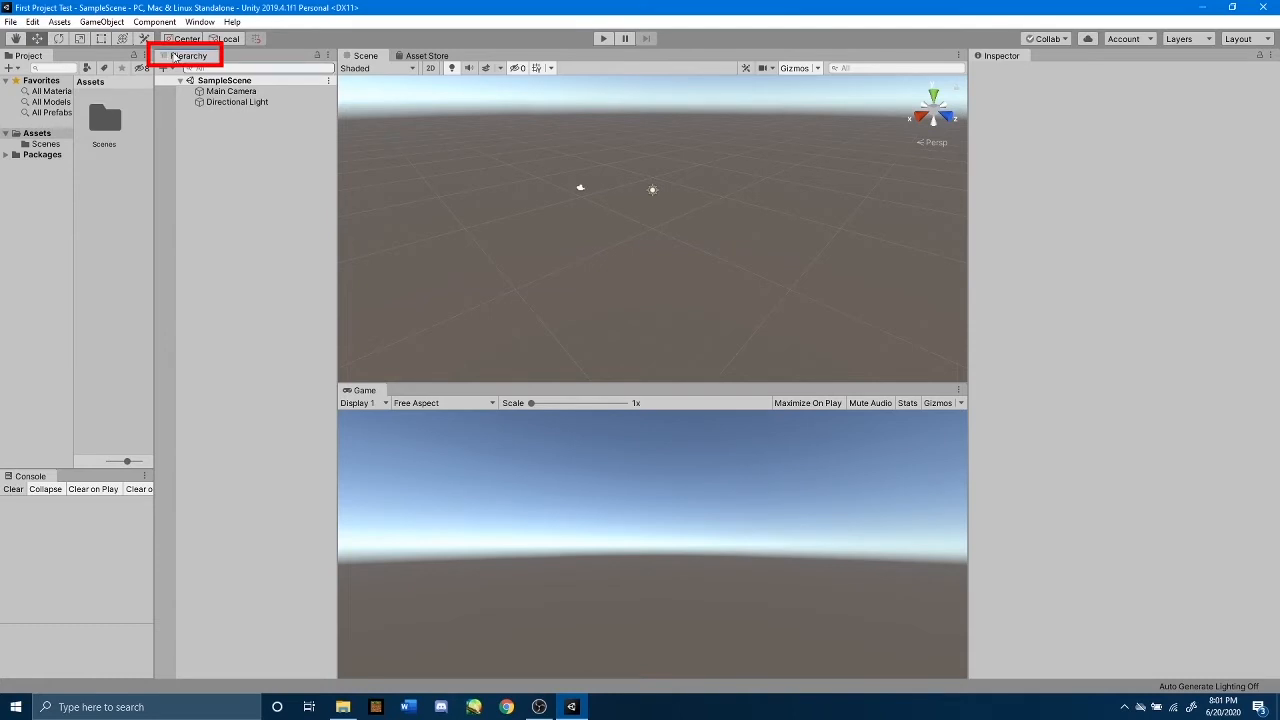
drag(170, 57, 129, 174)
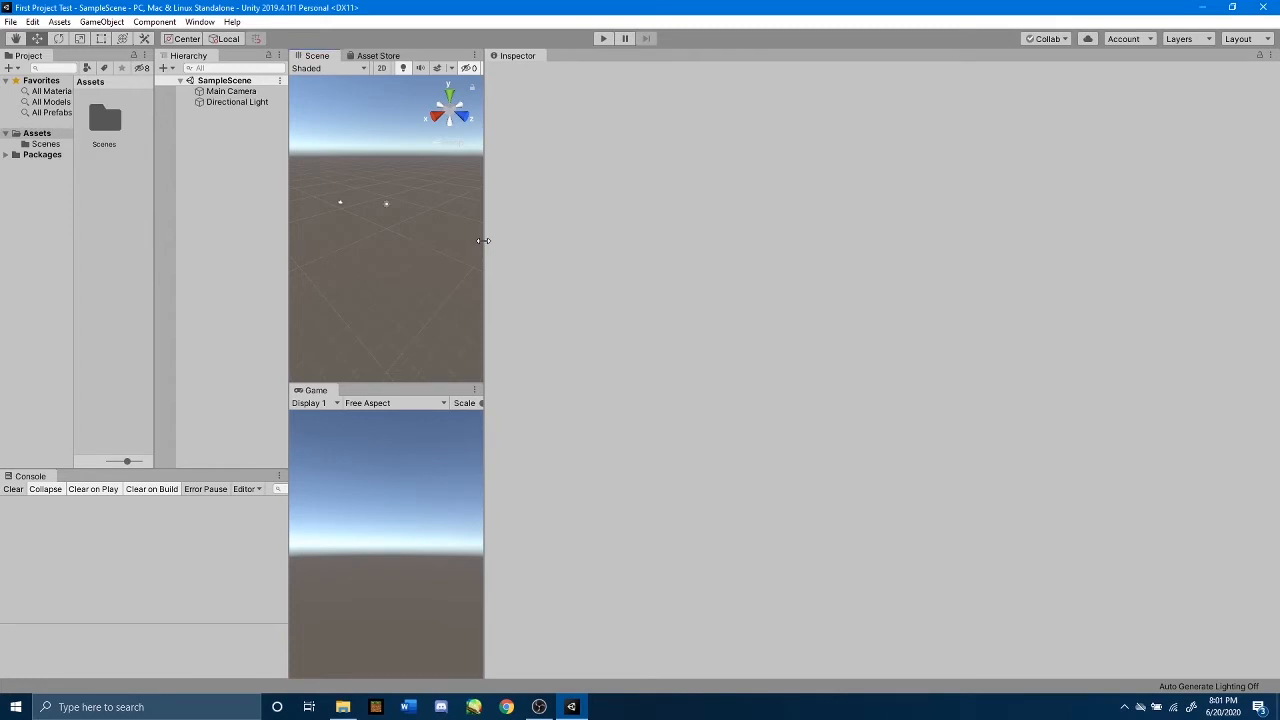
Step: Resize the layout with a narrow Inspector, wider Project and Hierarchy columns, and a Console as tall as the Game view
drag(483, 240, 1021, 246)
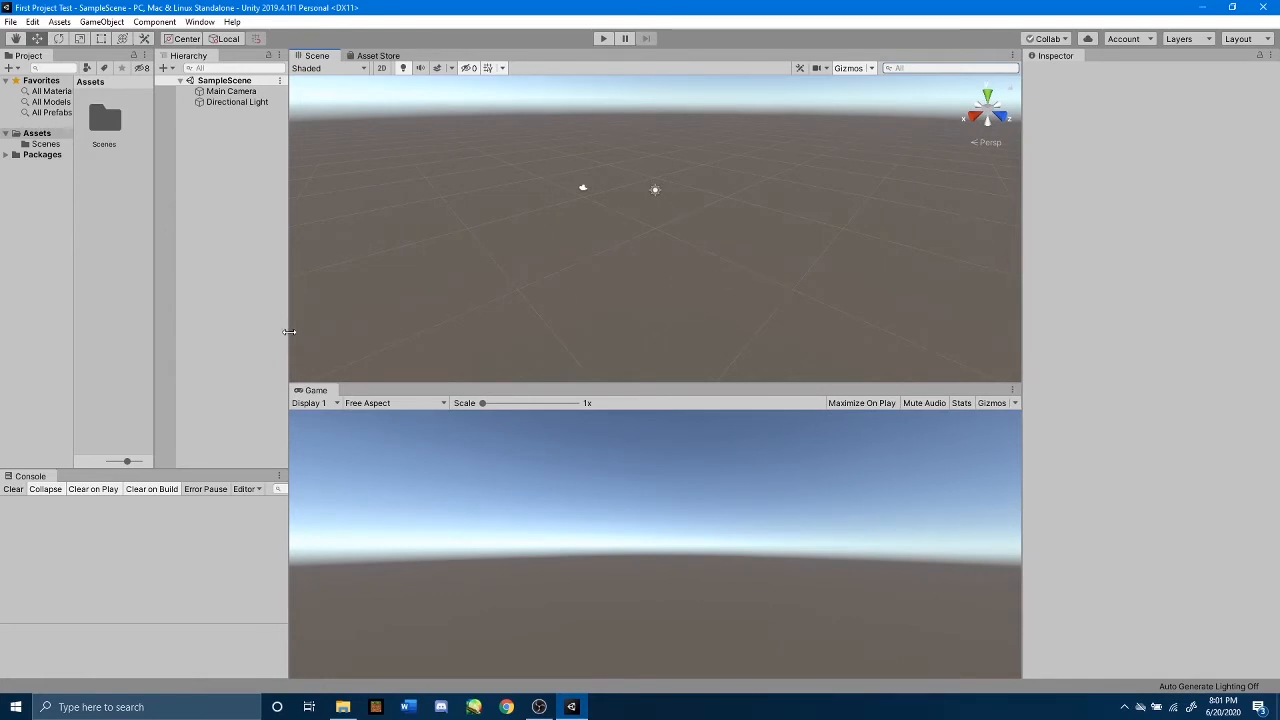
drag(286, 309, 376, 305)
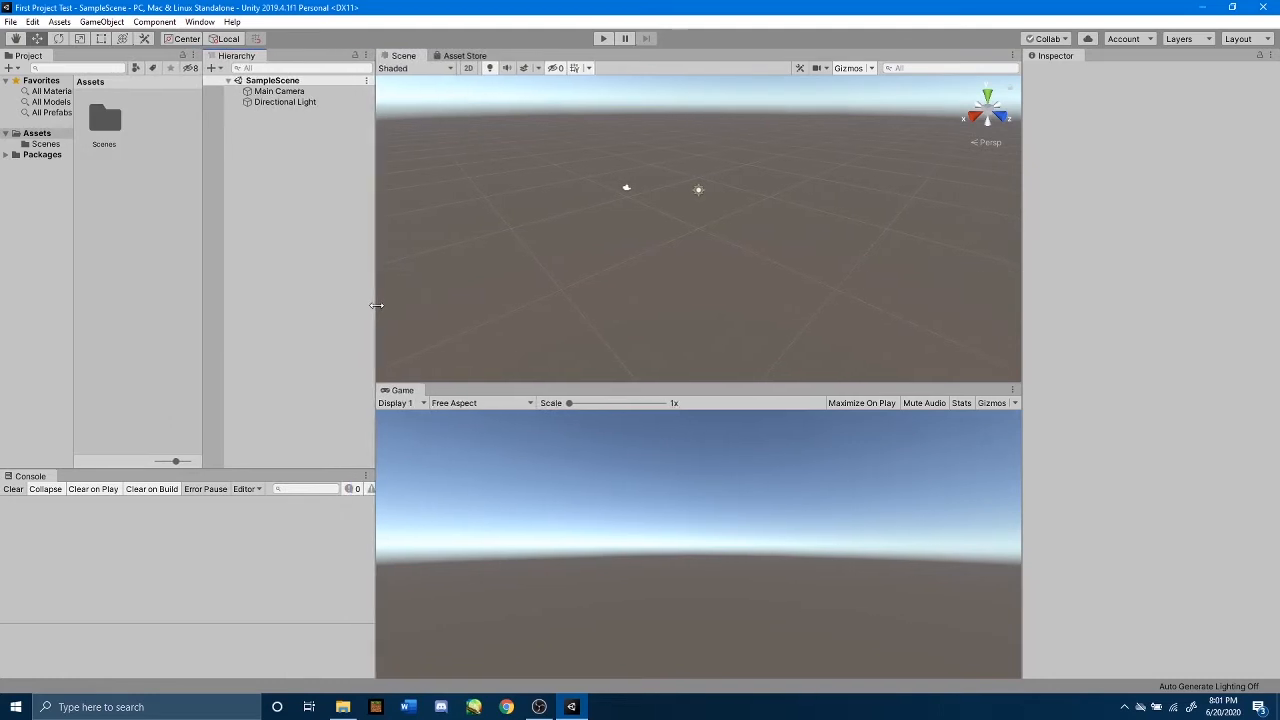
drag(274, 469, 351, 381)
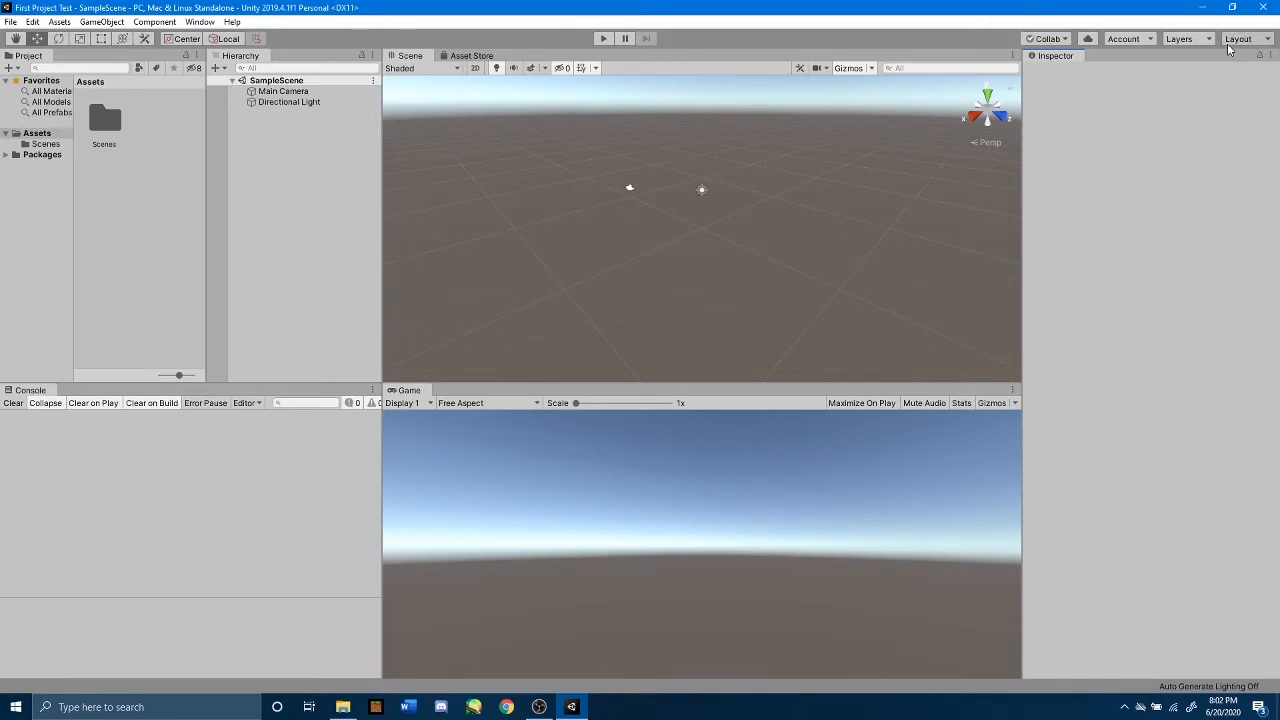
Step: Save the current window arrangement as a layout named "My Layout"
click(1270, 40)
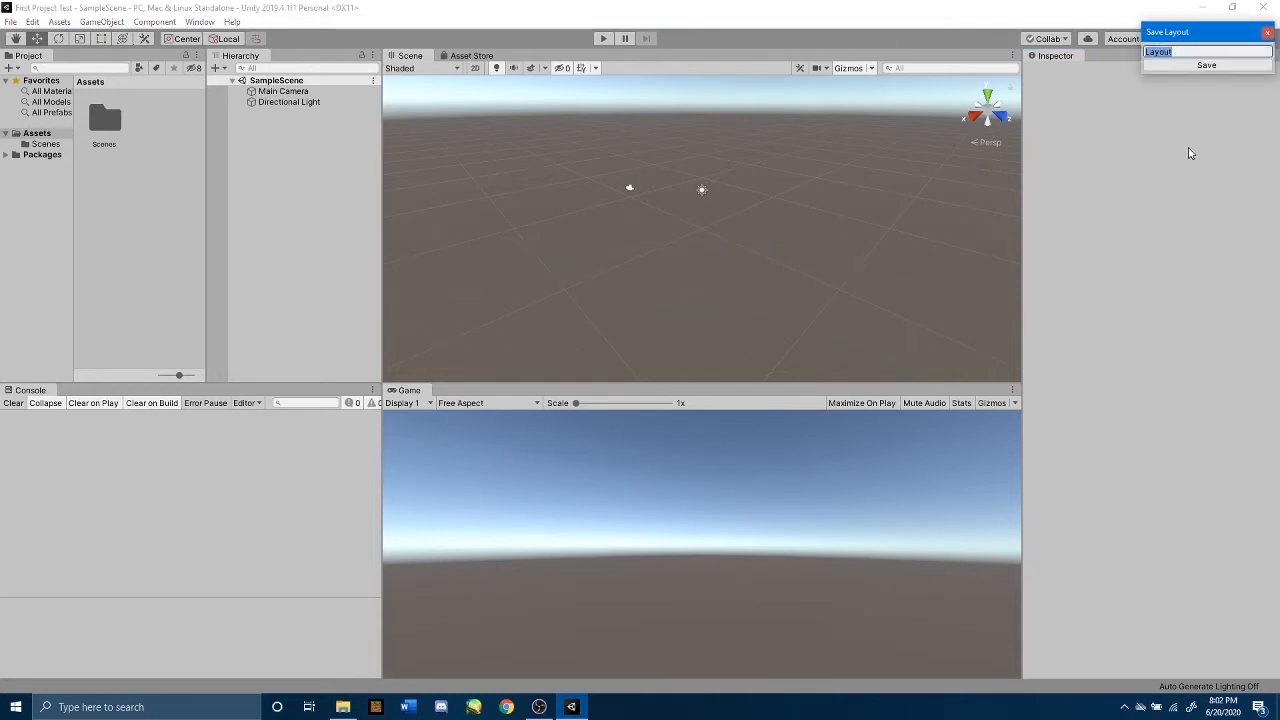
text(My Layout)
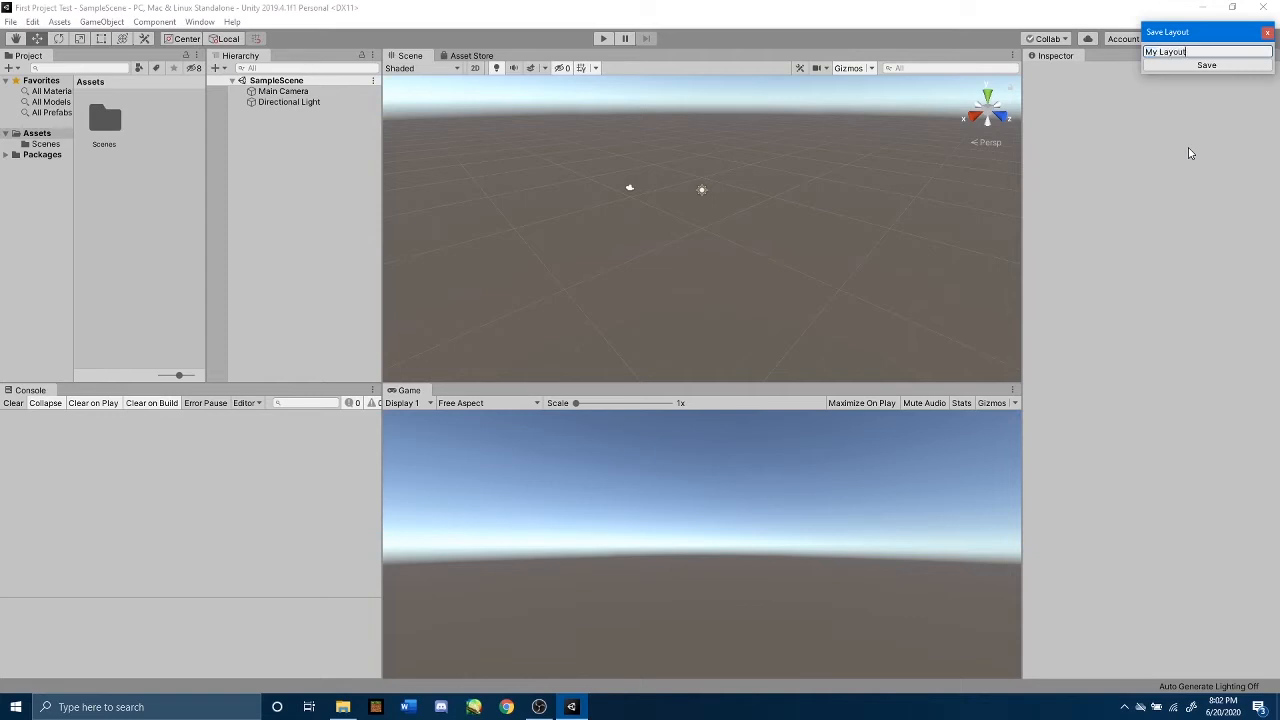
click(1173, 66)
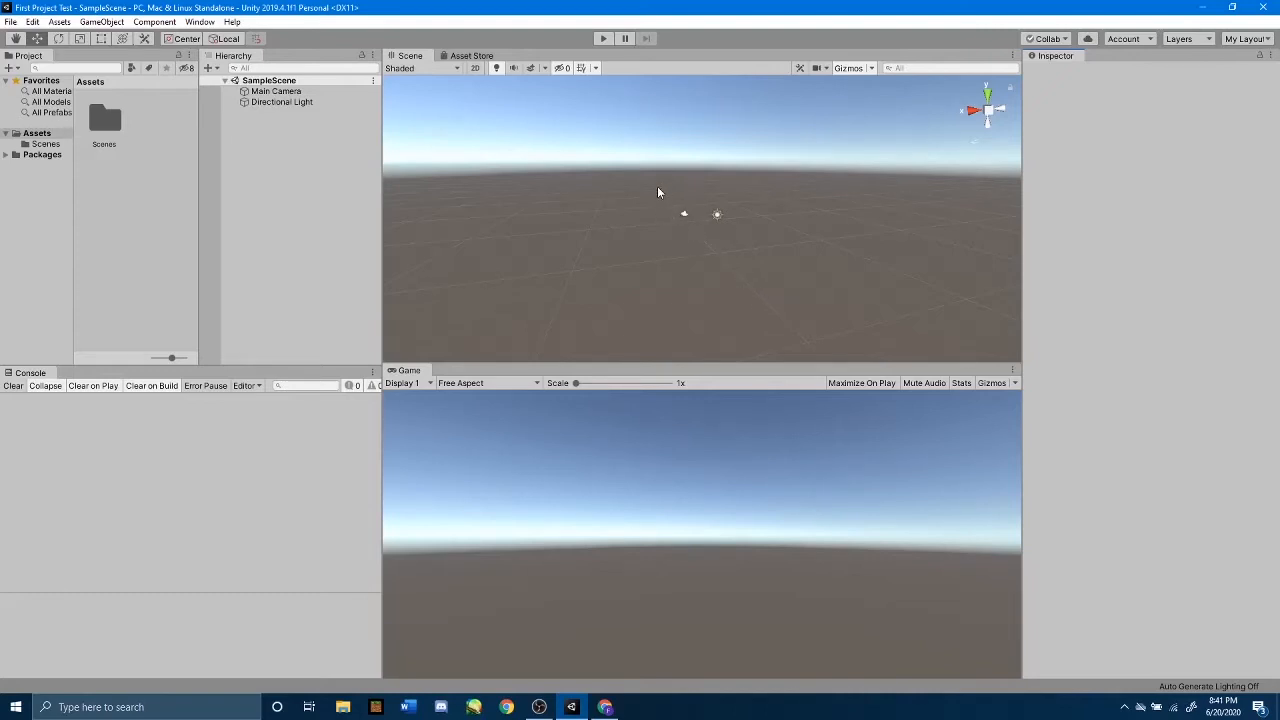
Step: Explore the Scene view around the camera and light by panning, orbiting and zooming in and out
middle_drag(672, 228, 656, 200)
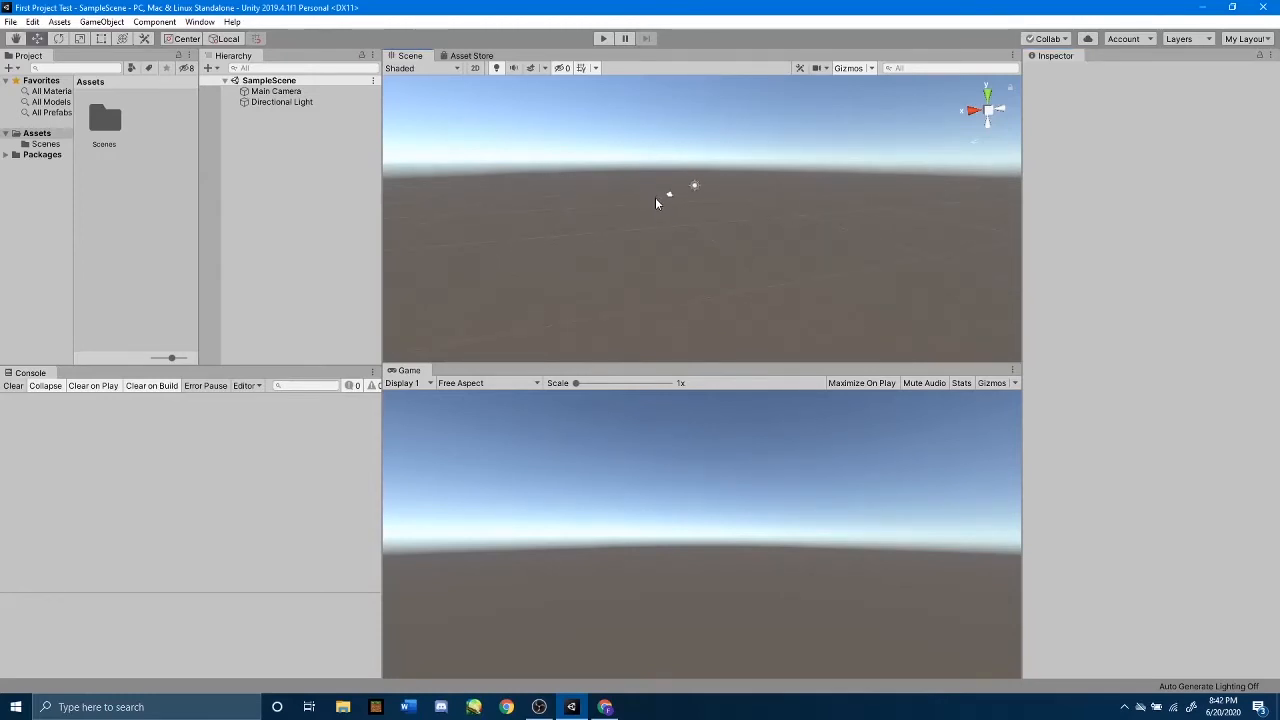
mouse_move(786, 171)
middle_down()
mouse_move(509, 218)
mouse_move(889, 197)
mouse_move(800, 189)
middle_up()
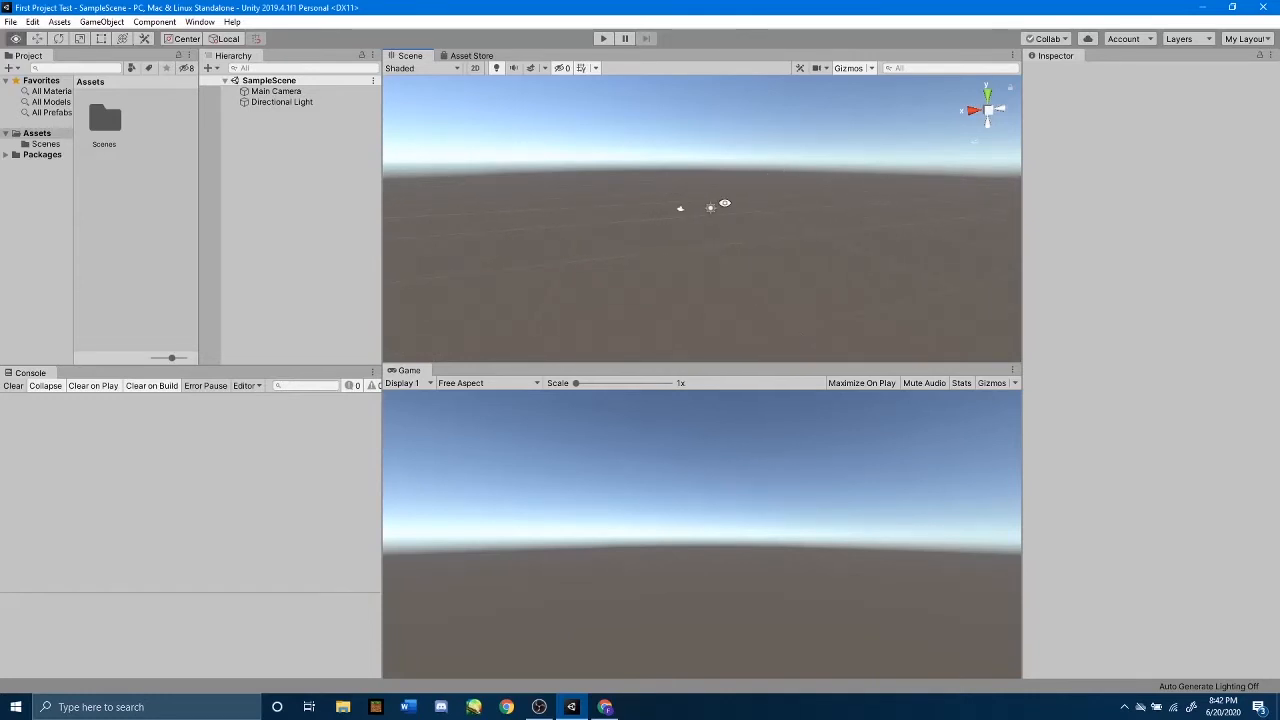
alt+drag(791, 177, 718, 177)
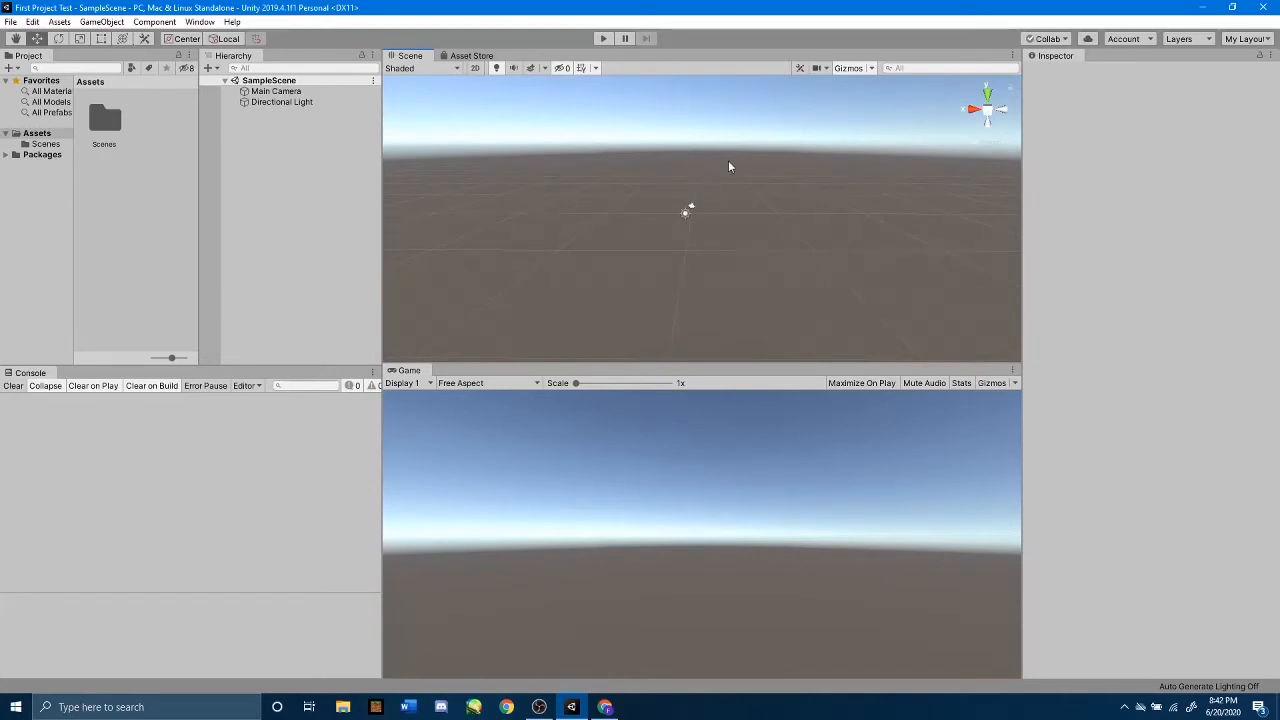
scroll(730, 211, up, 6)
scroll(700, 208, down, 5)
scroll(692, 211, down, 2)
scroll(689, 211, up, 1)
Step: View the scene along its axes, including from the right, bottom and back, and toggle isometric projection on and back to perspective
click(974, 109)
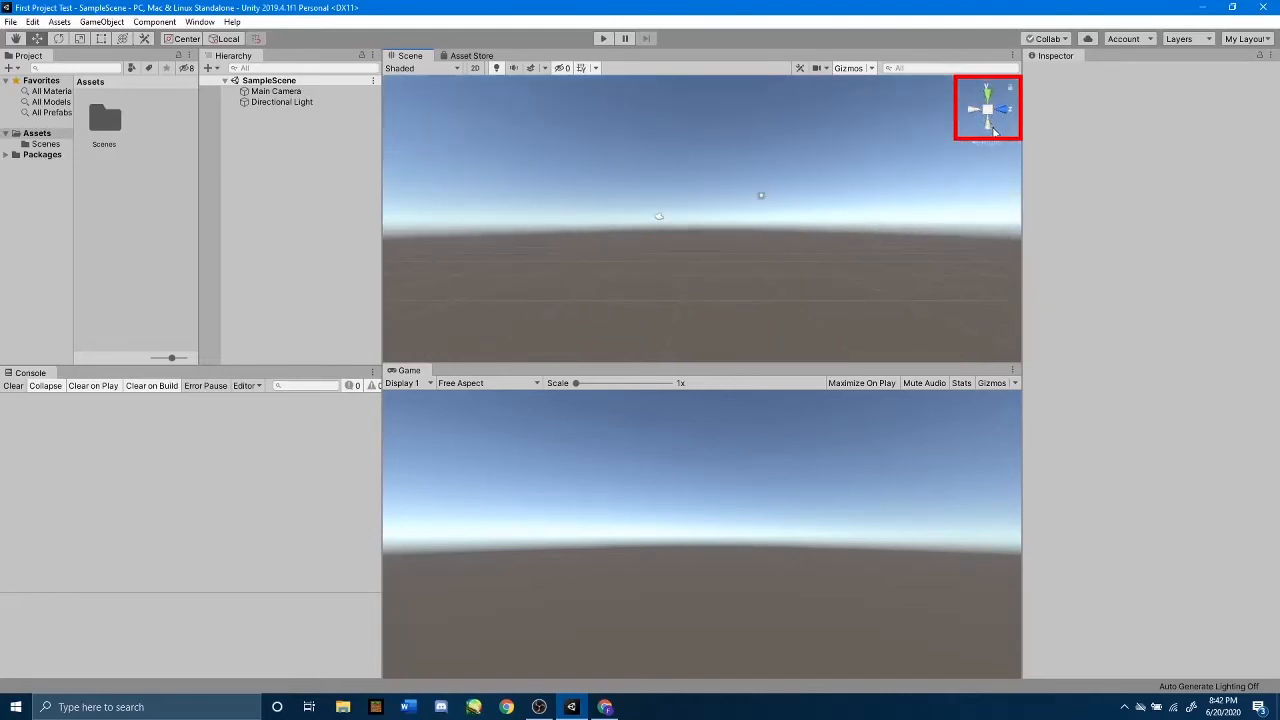
click(991, 131)
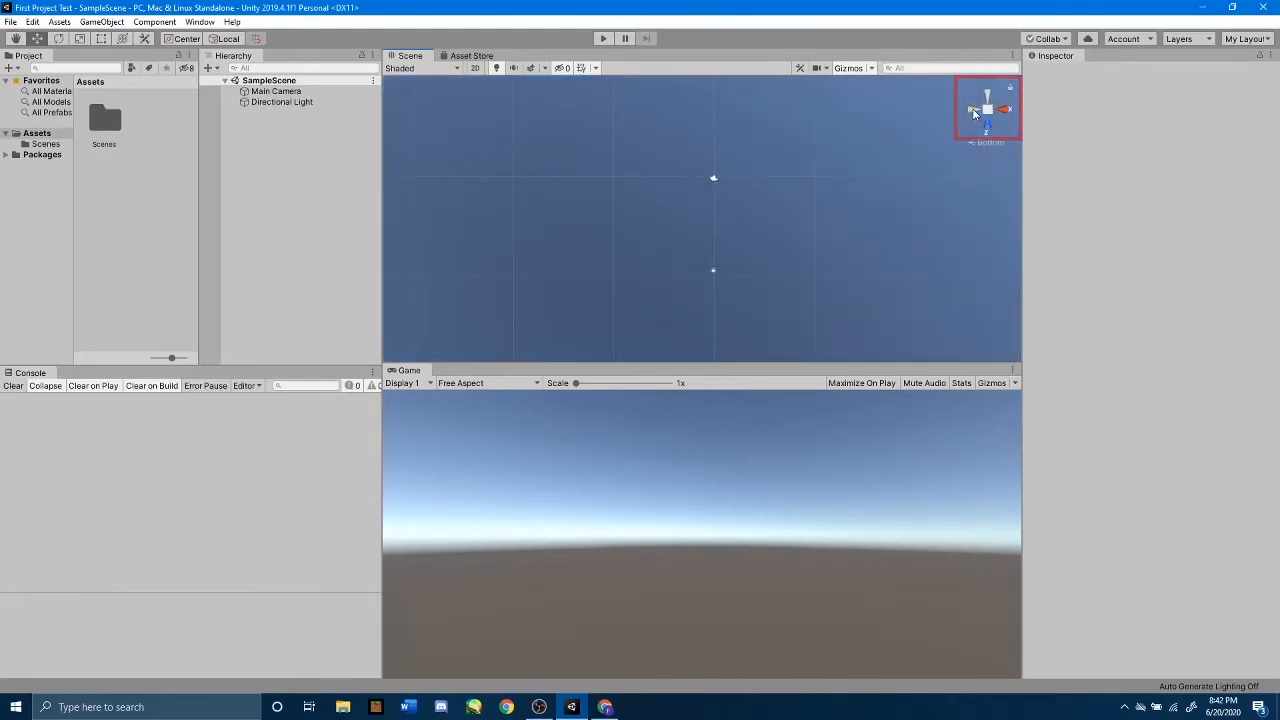
click(974, 113)
click(1006, 117)
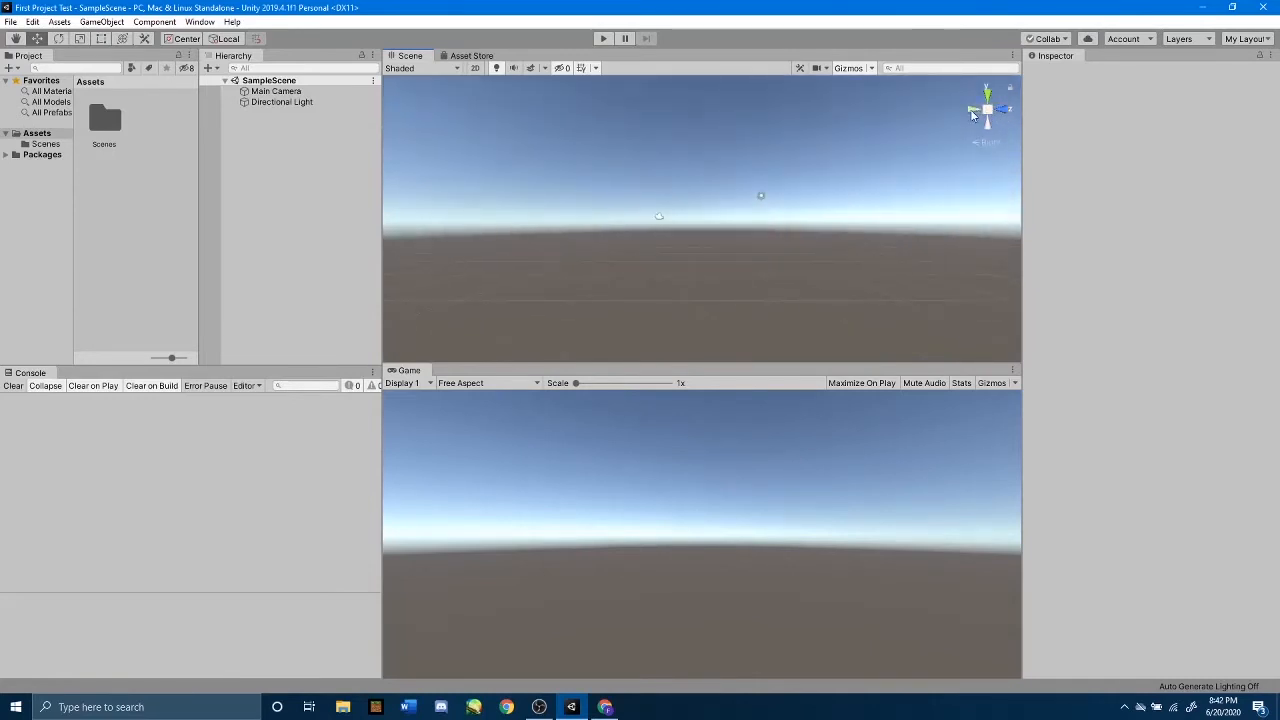
click(970, 113)
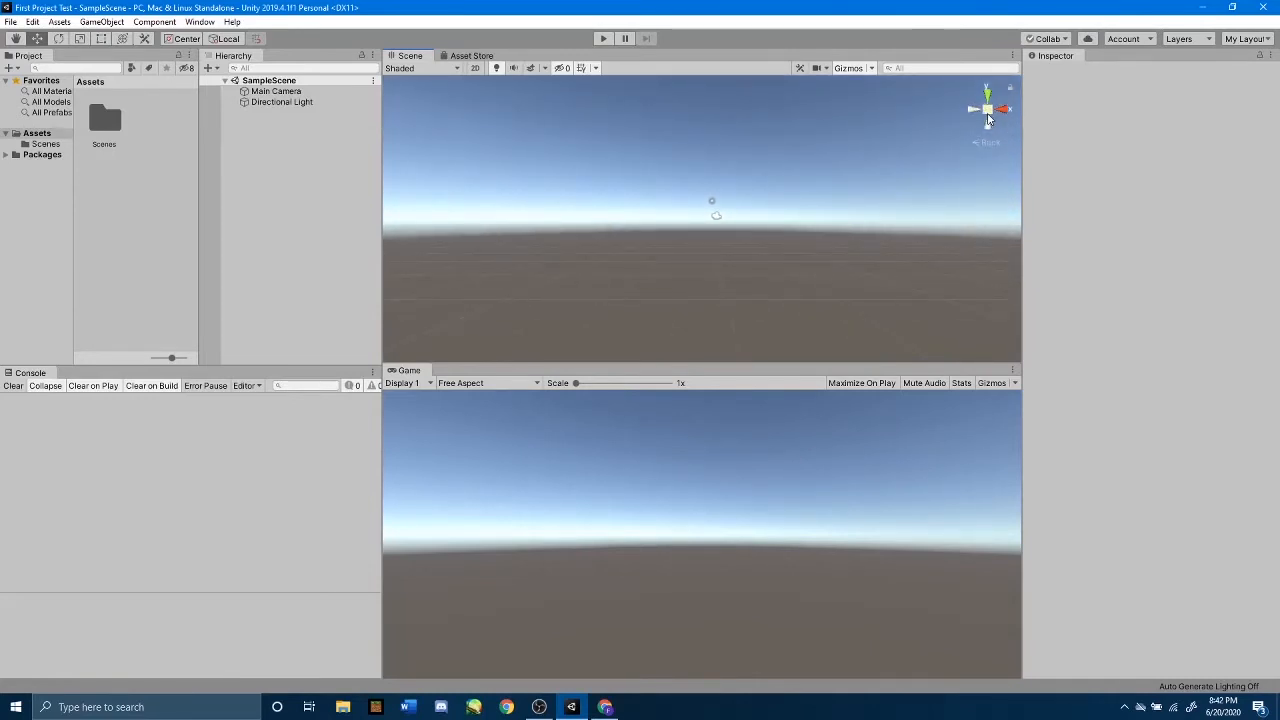
click(988, 118)
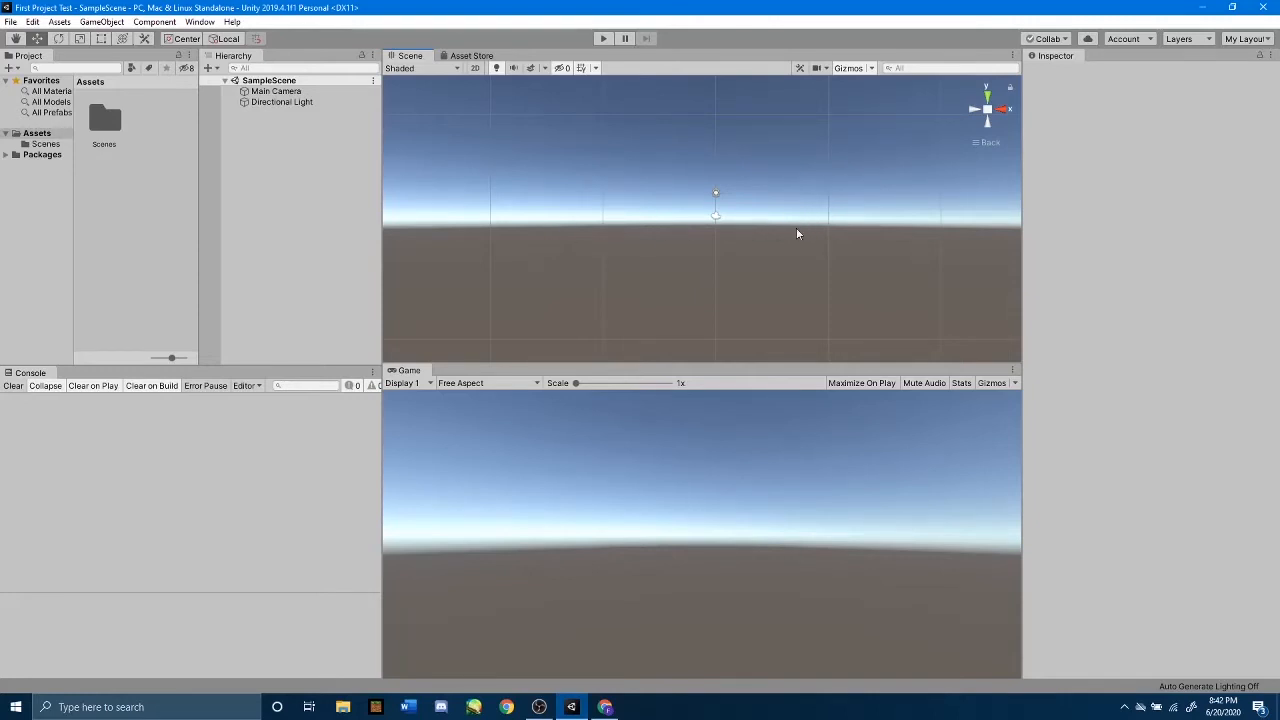
click(987, 109)
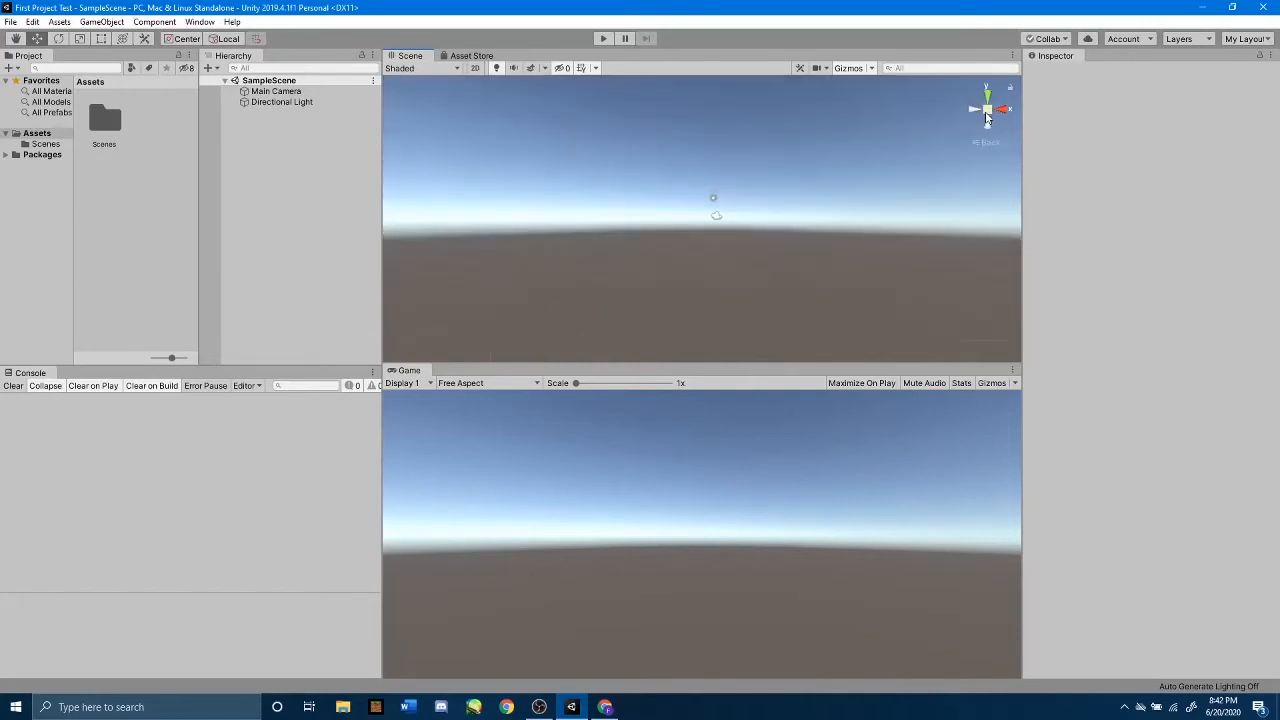
Step: Select the Main Camera in the scene and in the Hierarchy to examine its components
alt+drag(849, 134, 751, 183)
scroll(773, 211, up, 5)
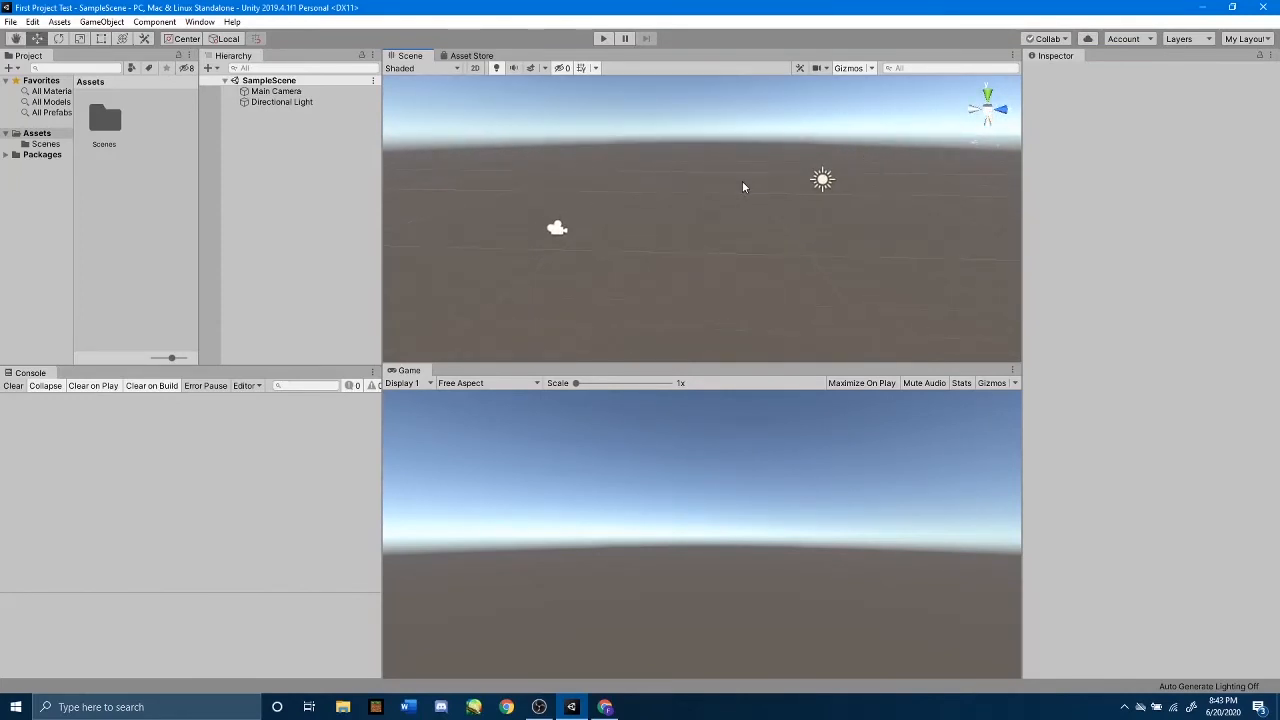
click(558, 230)
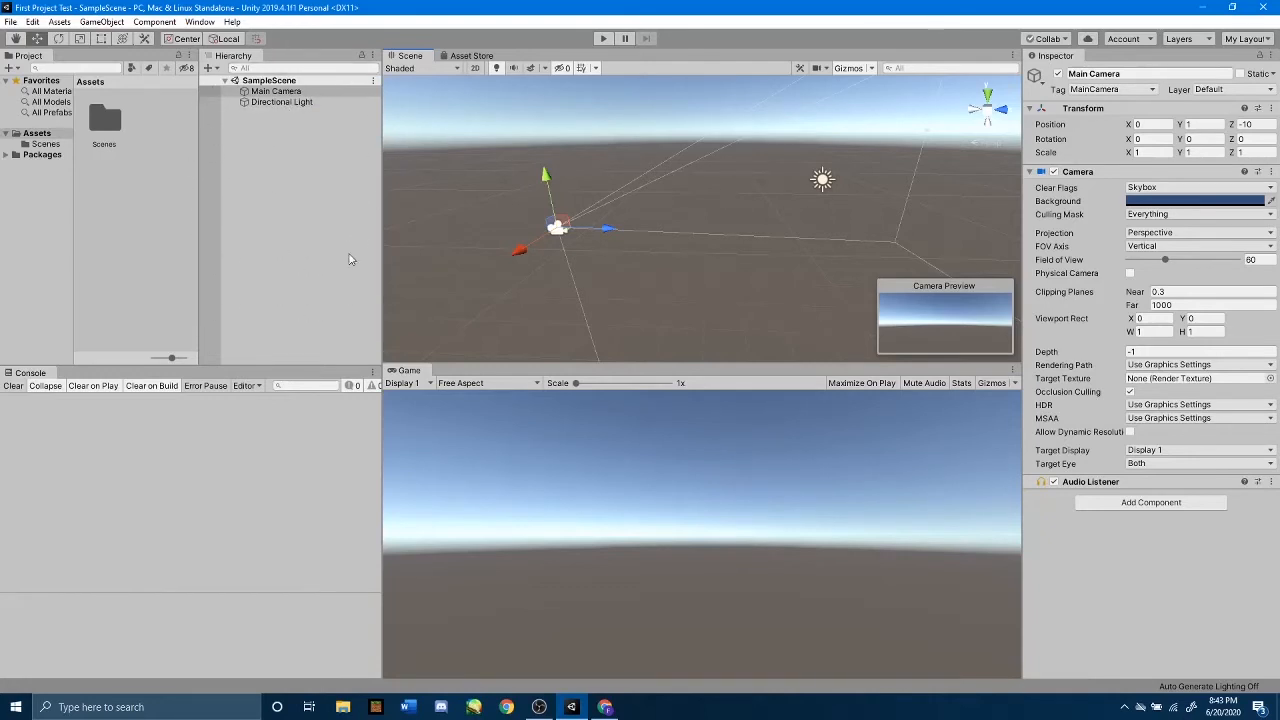
click(283, 92)
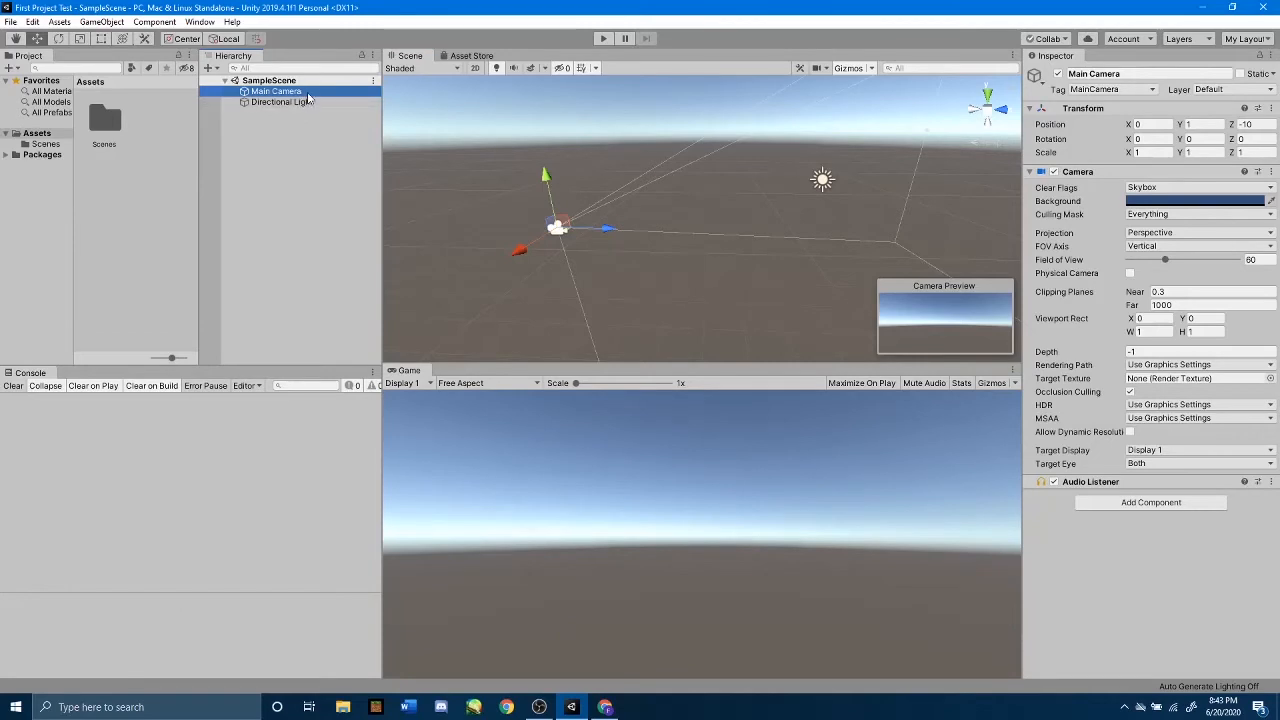
Step: Examine the Directional Light's Light component, and shift the light slightly along its local X axis to about X 0.08, Z 0.05
click(305, 102)
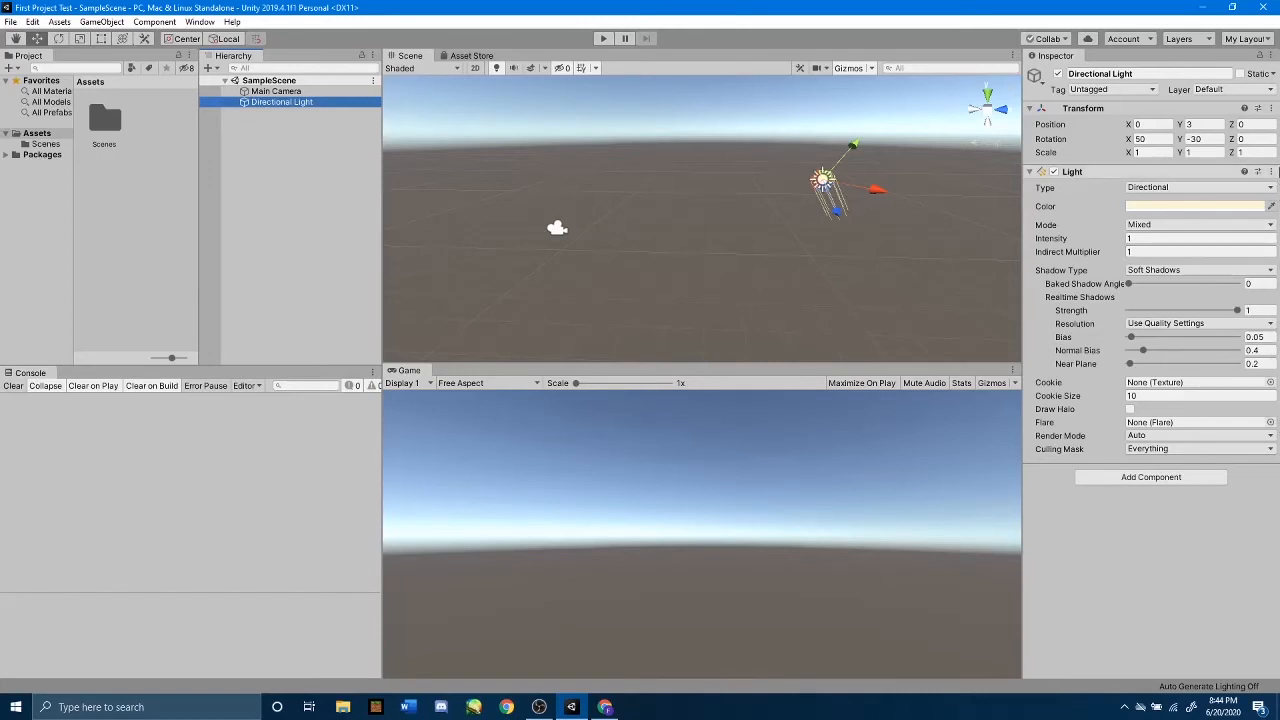
click(1030, 174)
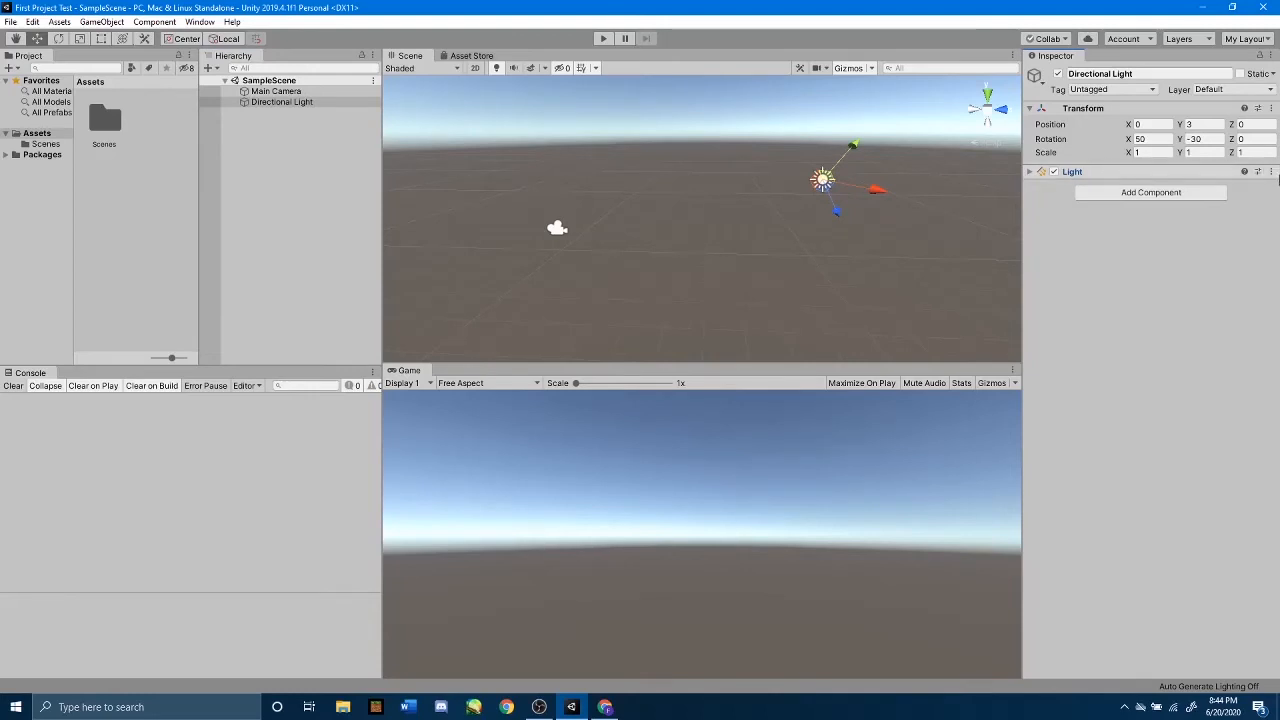
click(1030, 172)
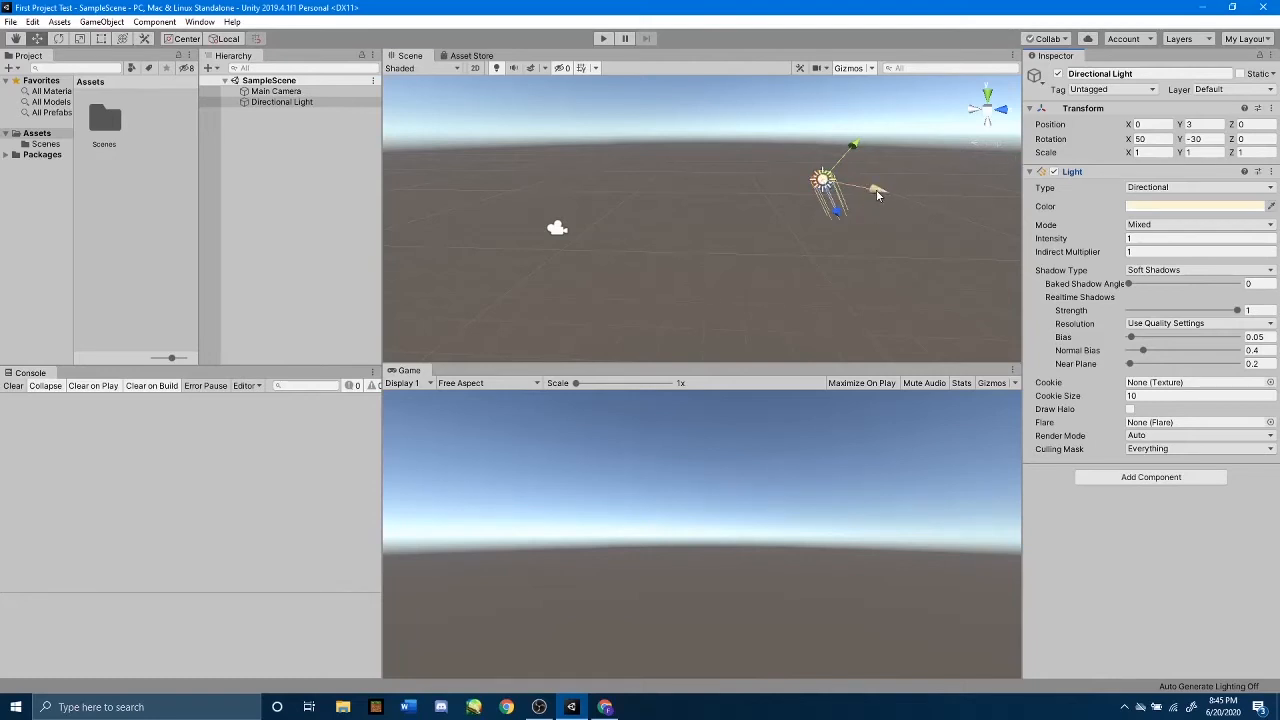
mouse_move(877, 195)
mouse_down()
mouse_move(810, 185)
mouse_move(953, 203)
mouse_move(798, 176)
mouse_move(993, 204)
mouse_move(785, 184)
mouse_move(945, 203)
mouse_move(880, 195)
mouse_up()
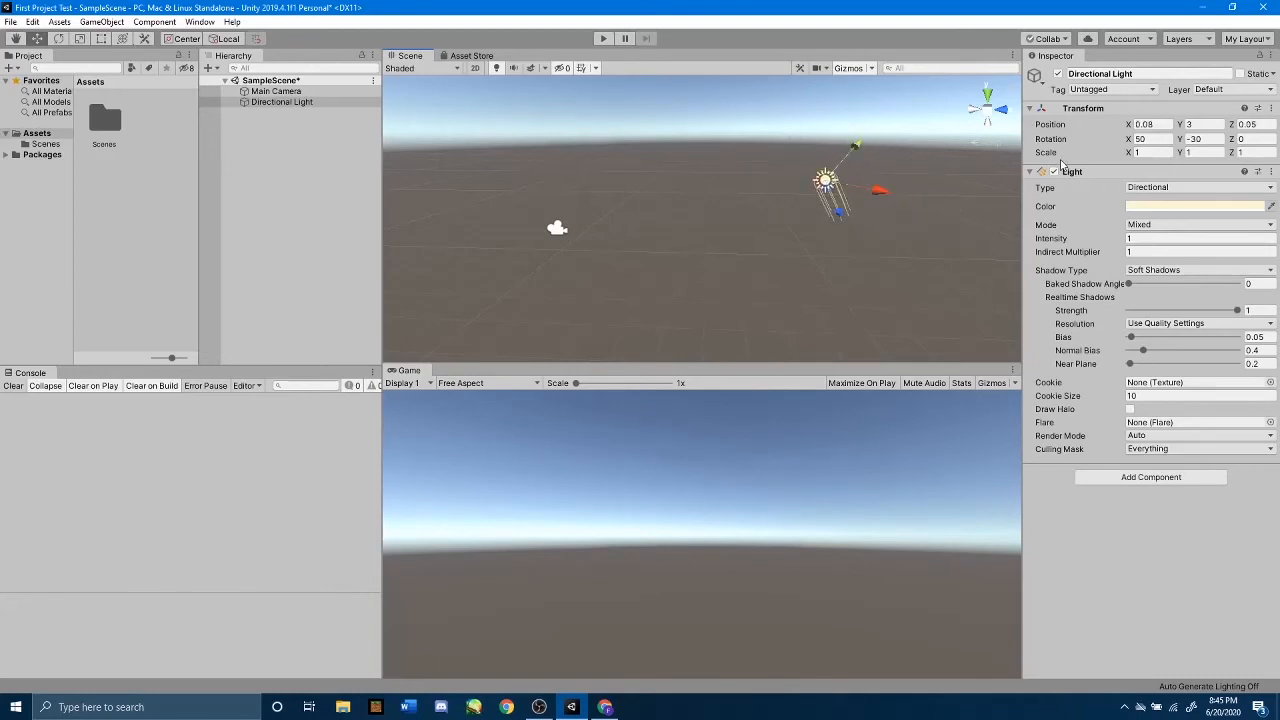
Step: Set the Directional Light's X position to 0
click(1160, 123)
key(BackSpace)
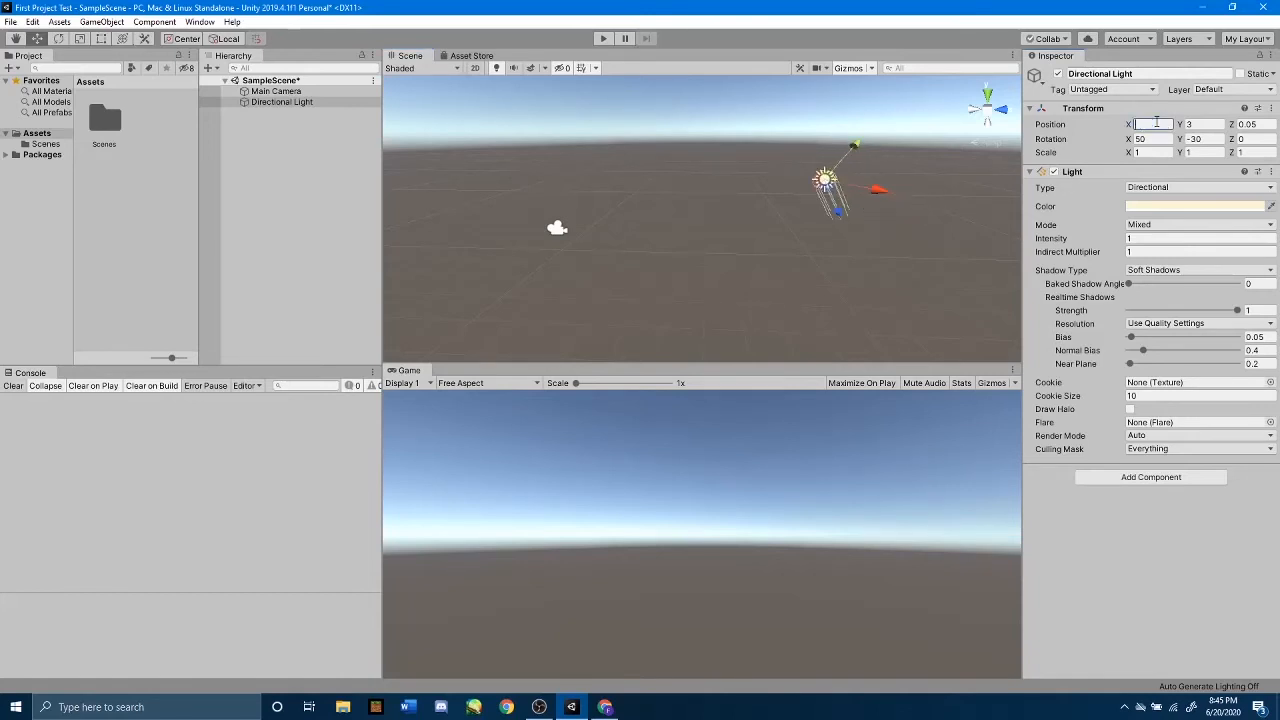
text(-5)
key(BackSpace)
key(BackSpace)
text(0)
click(1051, 139)
Step: Inspect the Main Camera, look through the project's Scenes folder, SampleScene and Packages, and go back to the Assets folder
click(300, 92)
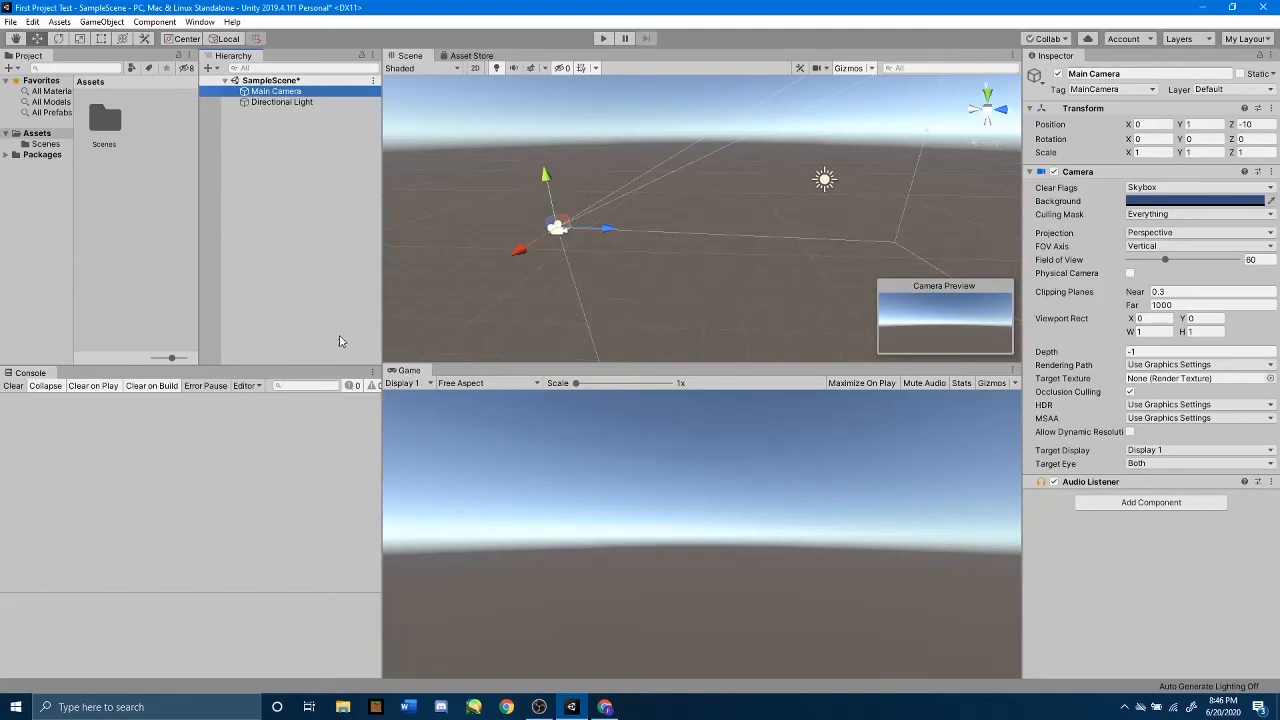
click(42, 144)
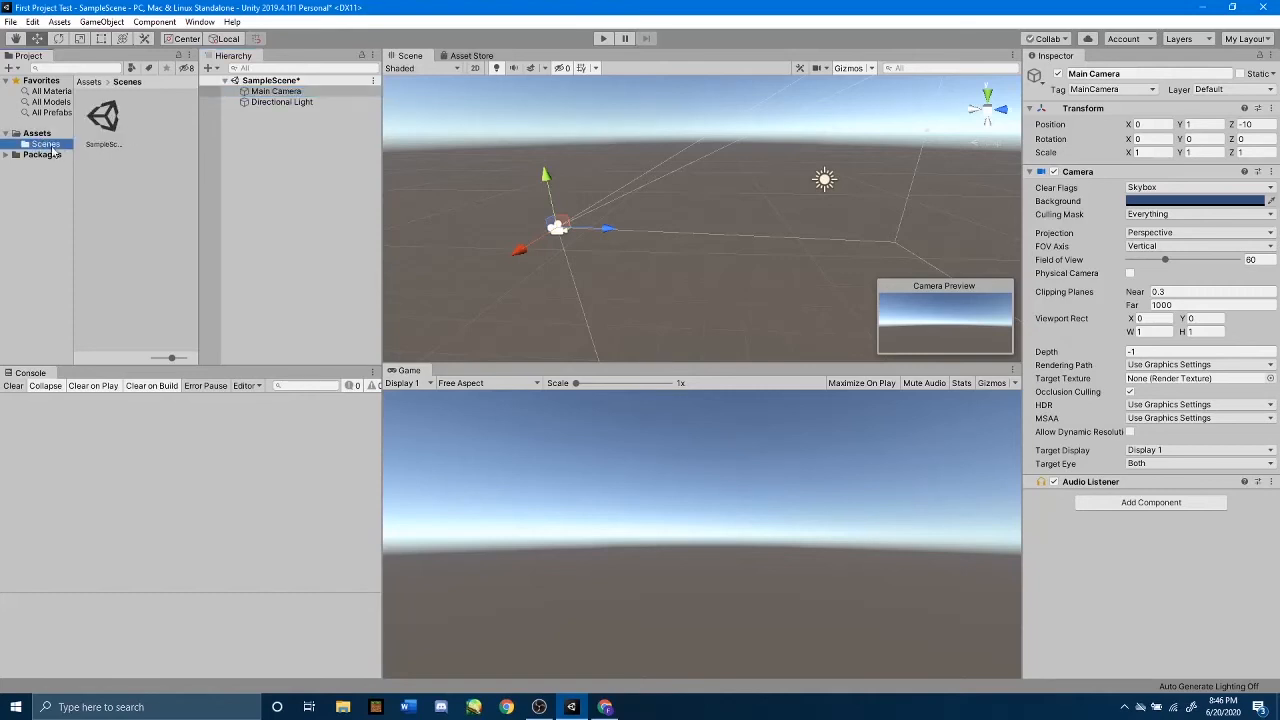
click(105, 145)
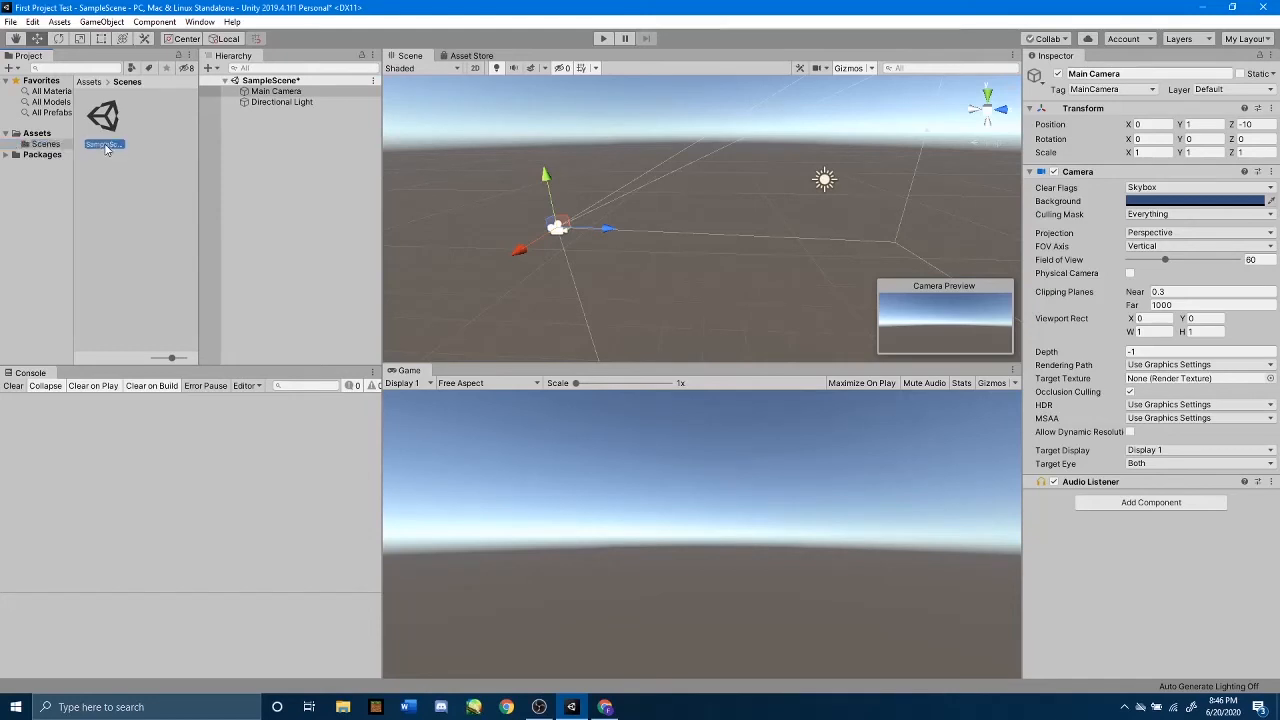
click(7, 155)
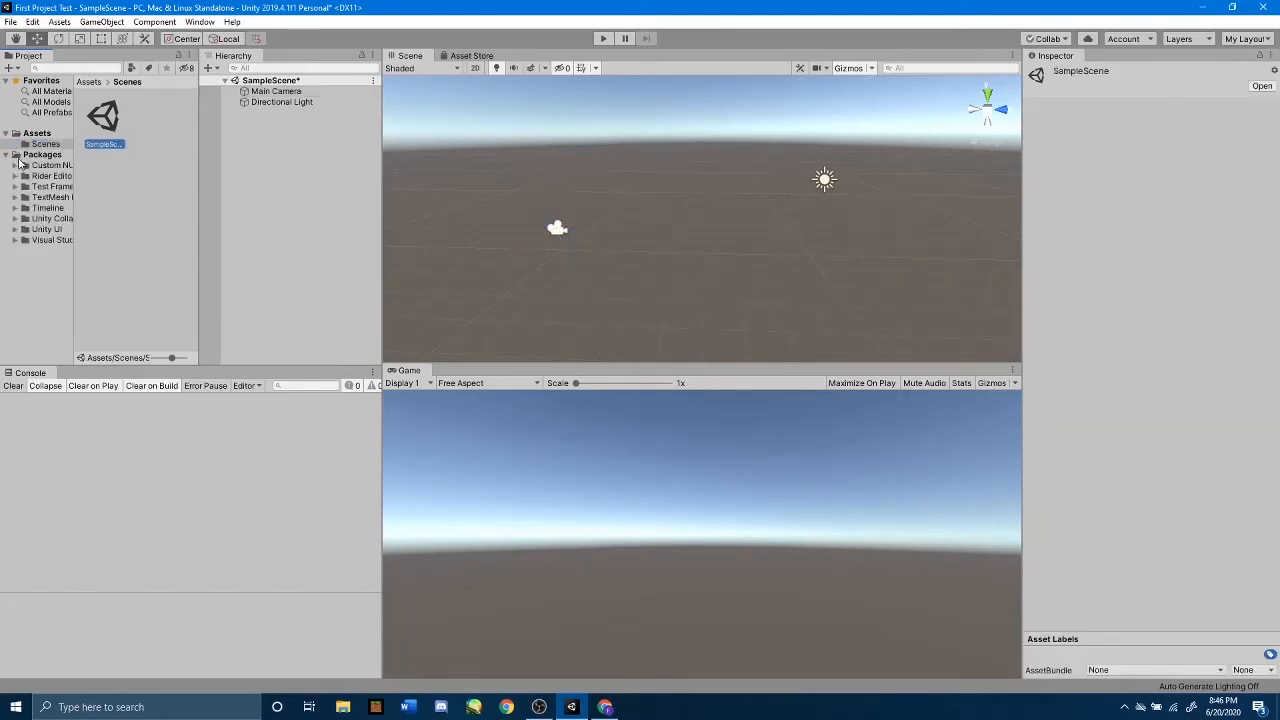
click(7, 155)
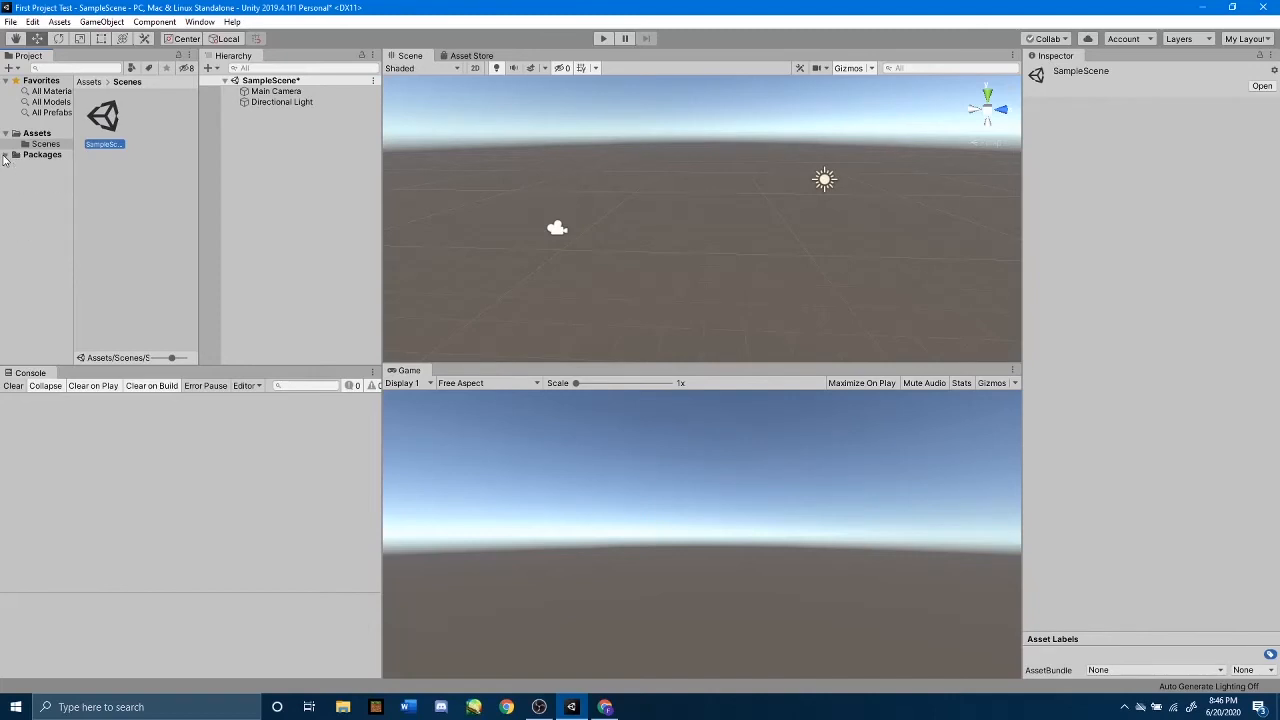
click(37, 136)
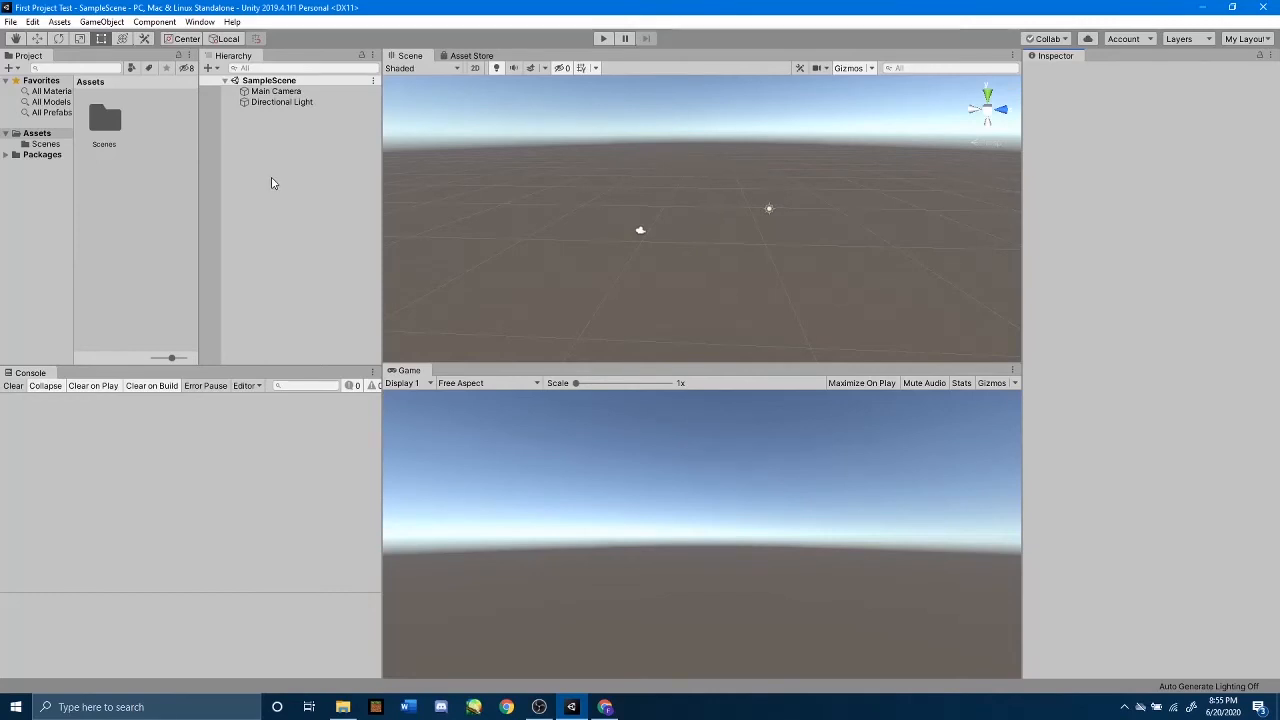
Step: Add a 3D Cube to the scene and frame it in the Scene view
right_click(271, 183)
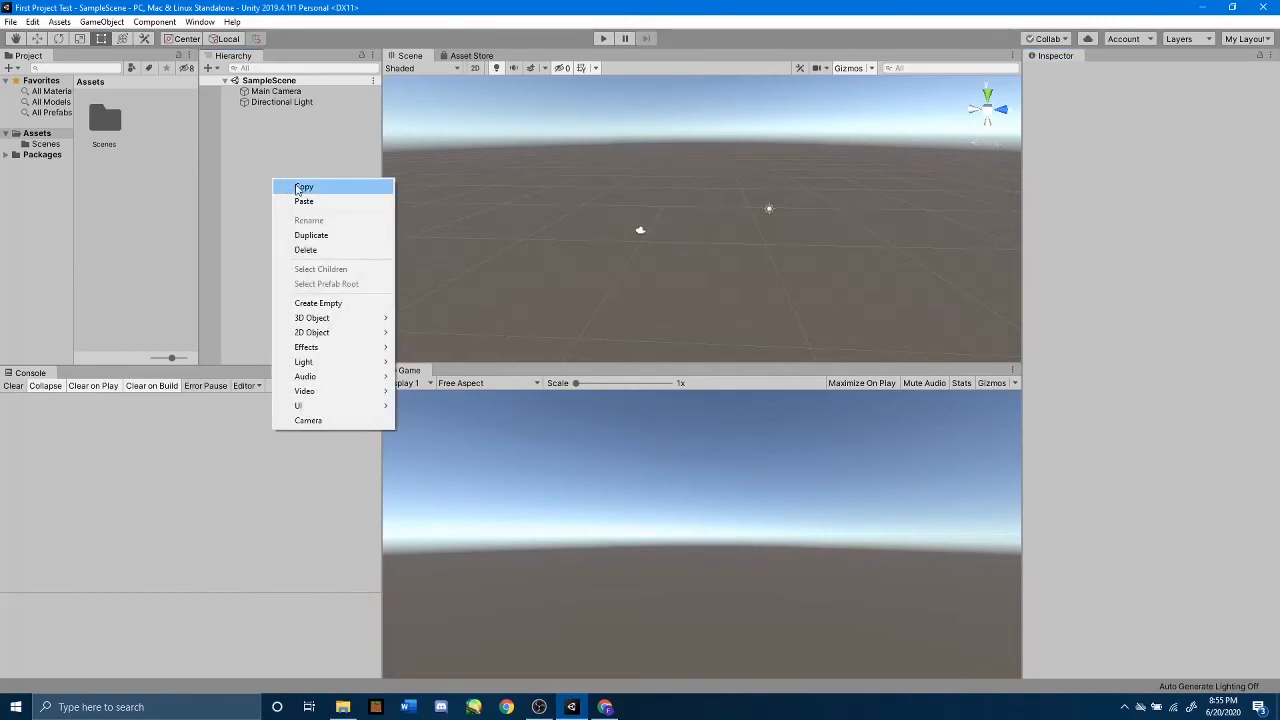
mouse_move(323, 320)
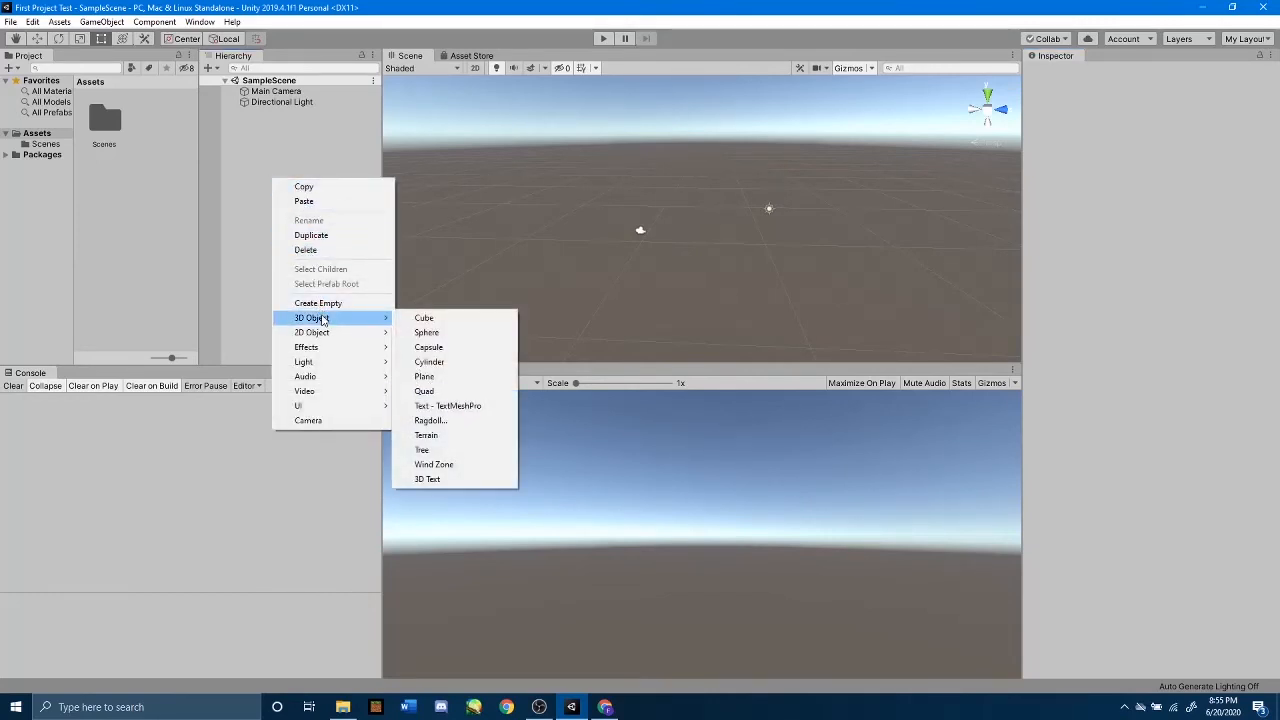
click(411, 322)
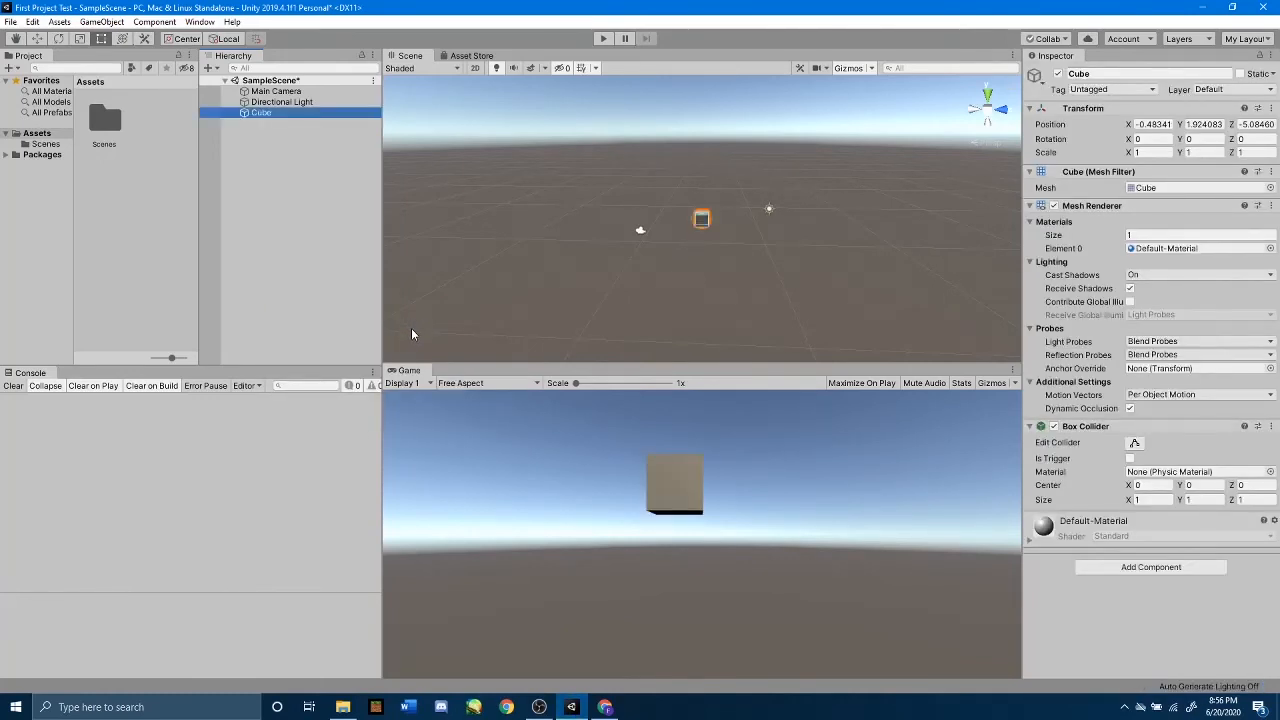
double_click(260, 114)
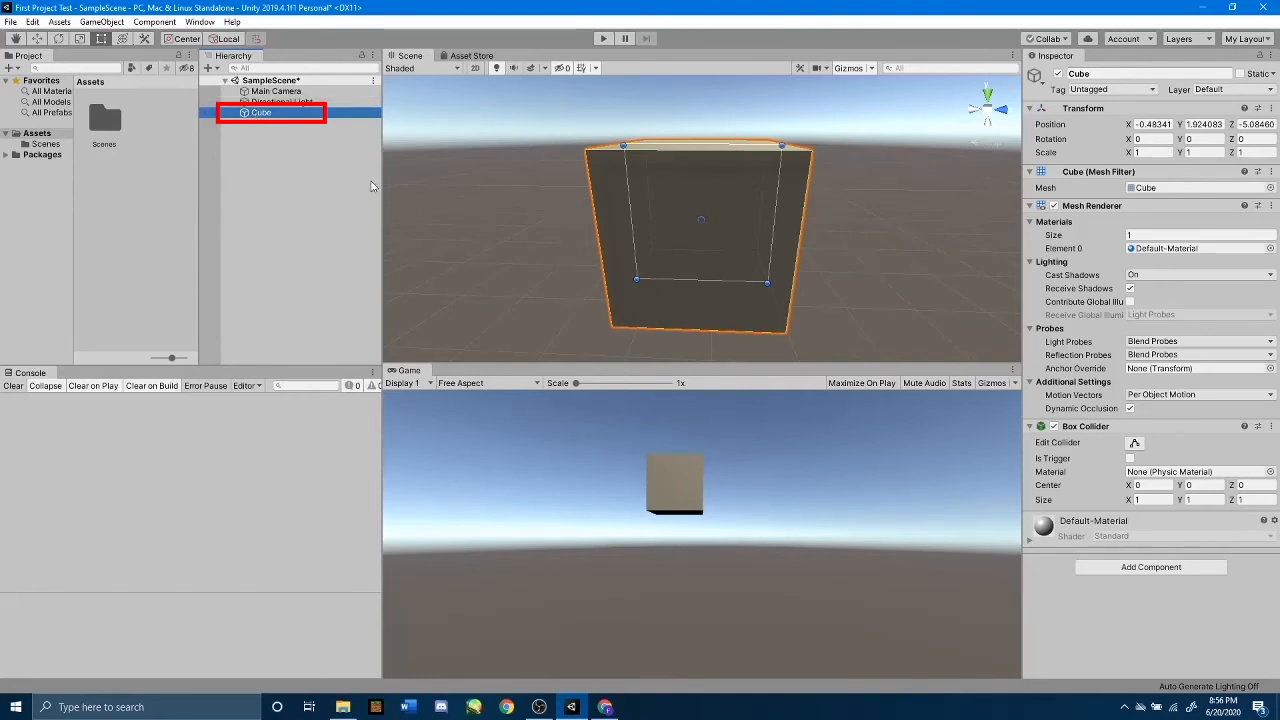
mouse_move(866, 174)
middle_down()
mouse_move(790, 160)
mouse_move(851, 169)
middle_up()
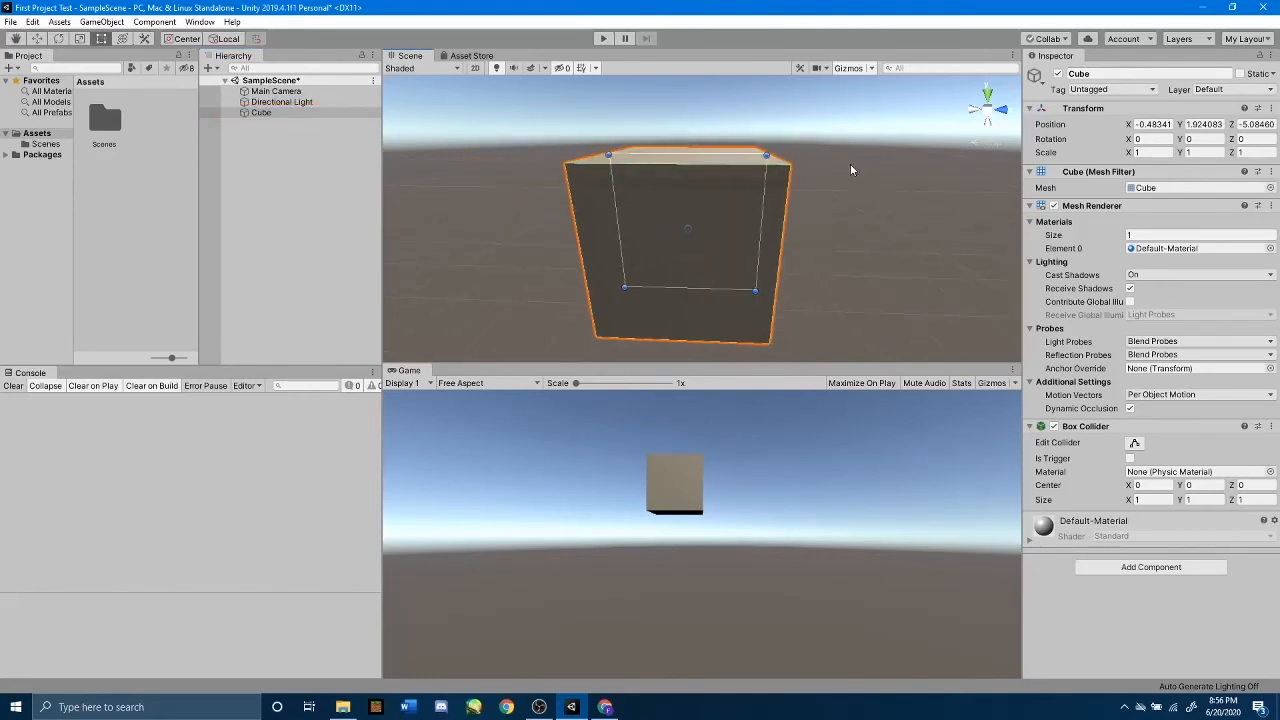
alt+drag(851, 169, 709, 183)
scroll(709, 183, down, 5)
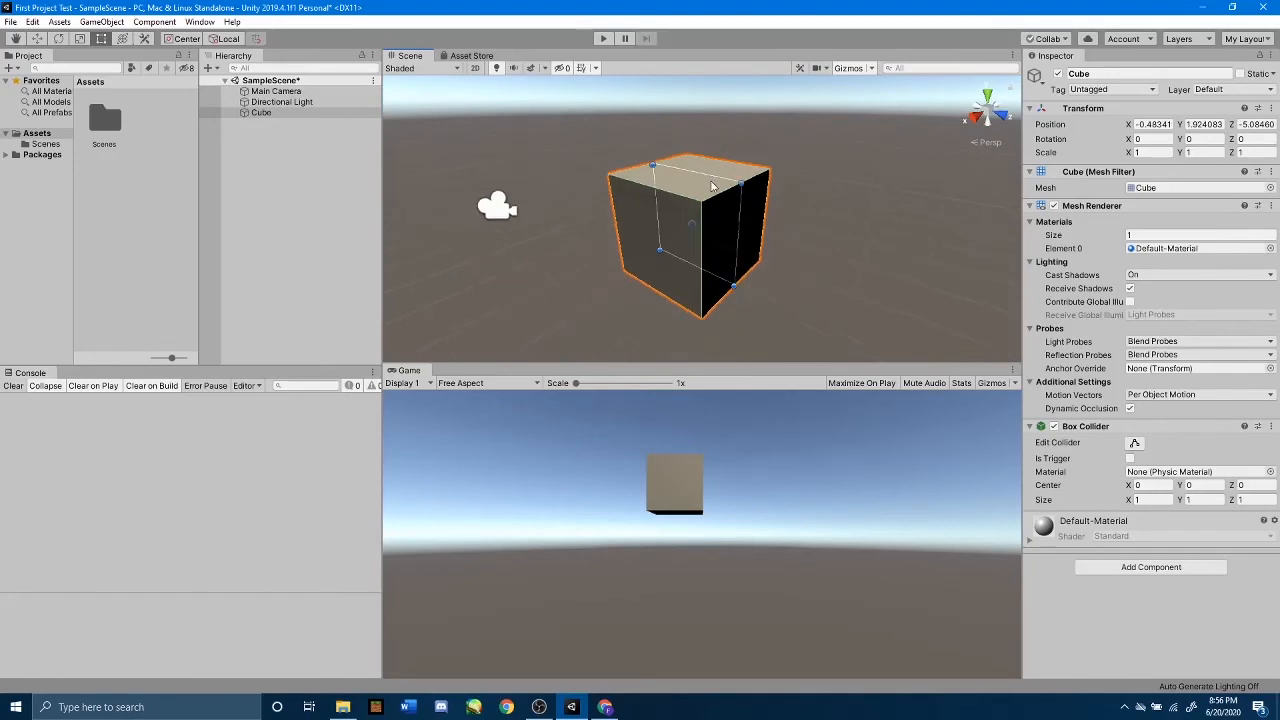
Step: Pan the Scene view around the cube with the Hand tool
click(16, 38)
click(42, 38)
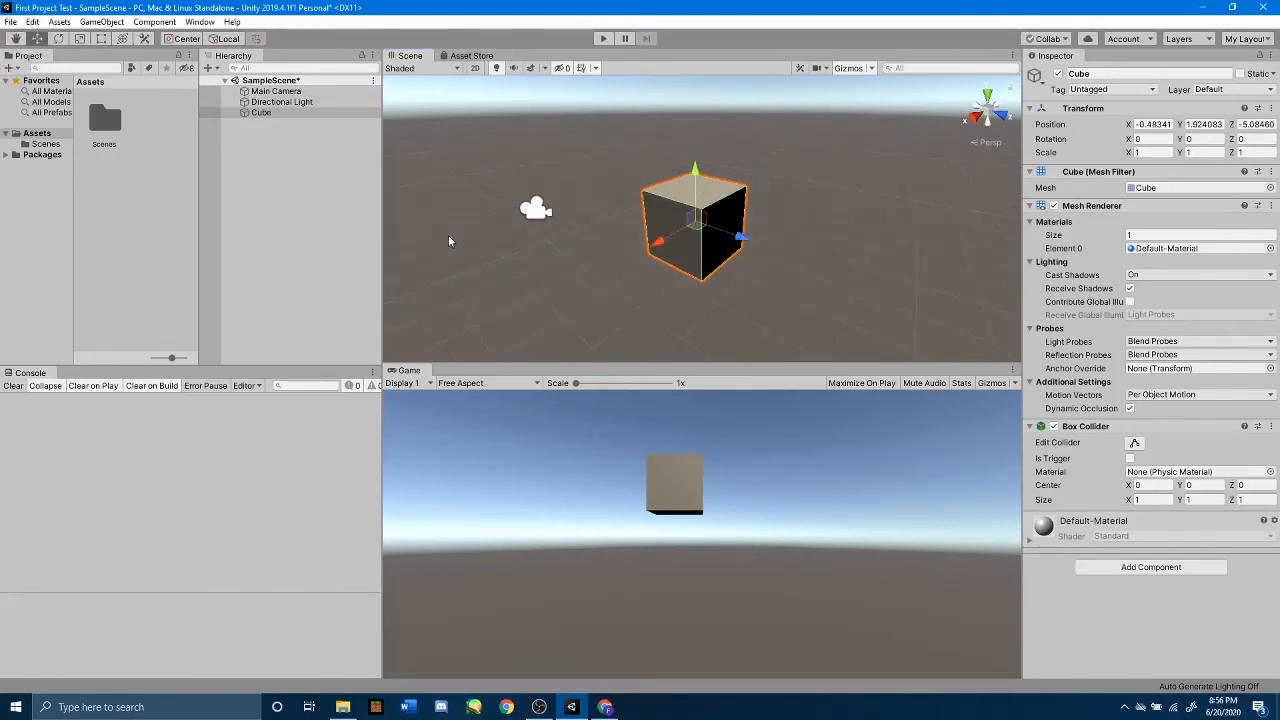
mouse_move(580, 174)
middle_down()
mouse_move(549, 147)
mouse_move(561, 157)
middle_up()
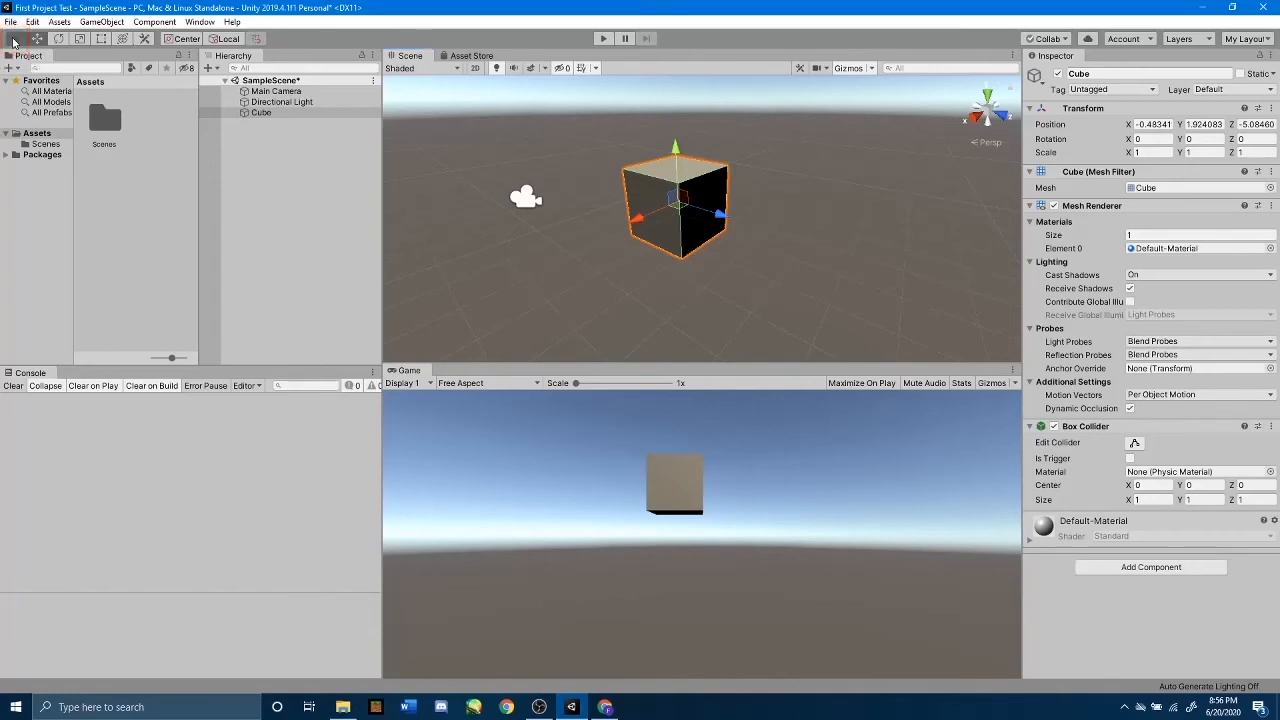
click(14, 40)
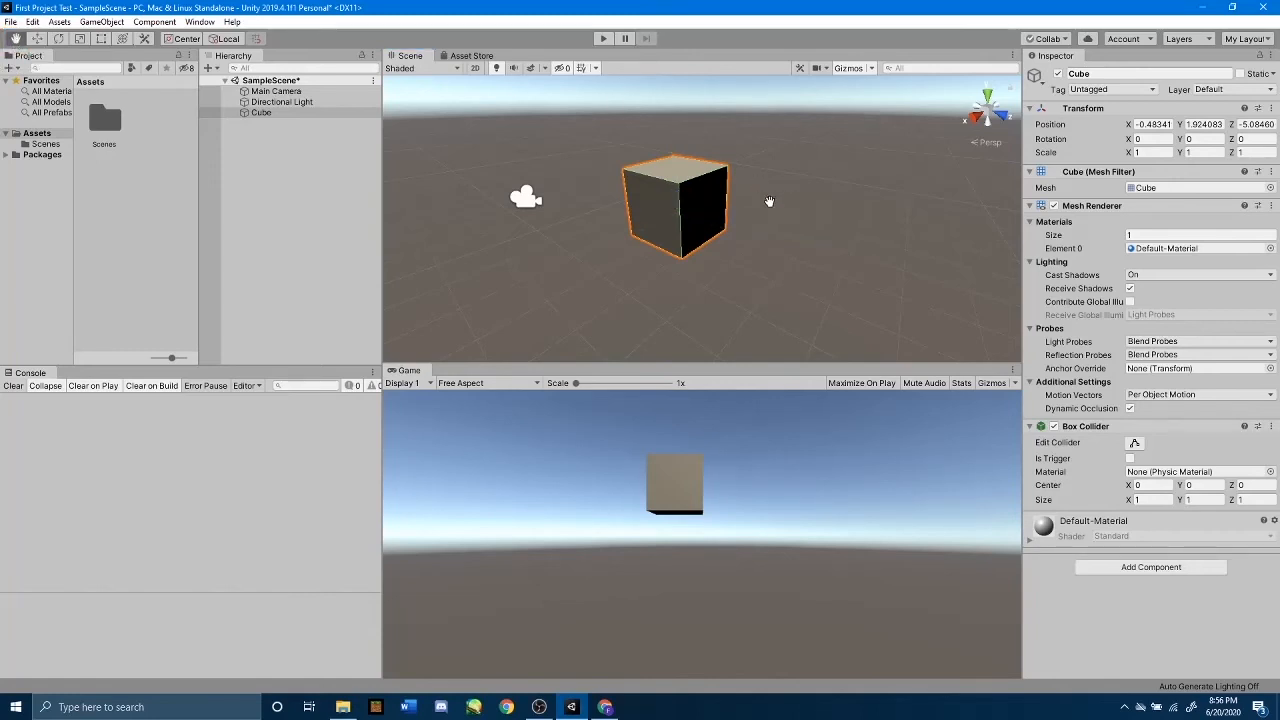
mouse_move(789, 192)
mouse_down()
mouse_move(714, 231)
mouse_move(659, 217)
mouse_move(783, 210)
mouse_up()
drag(588, 209, 554, 214)
drag(796, 214, 657, 191)
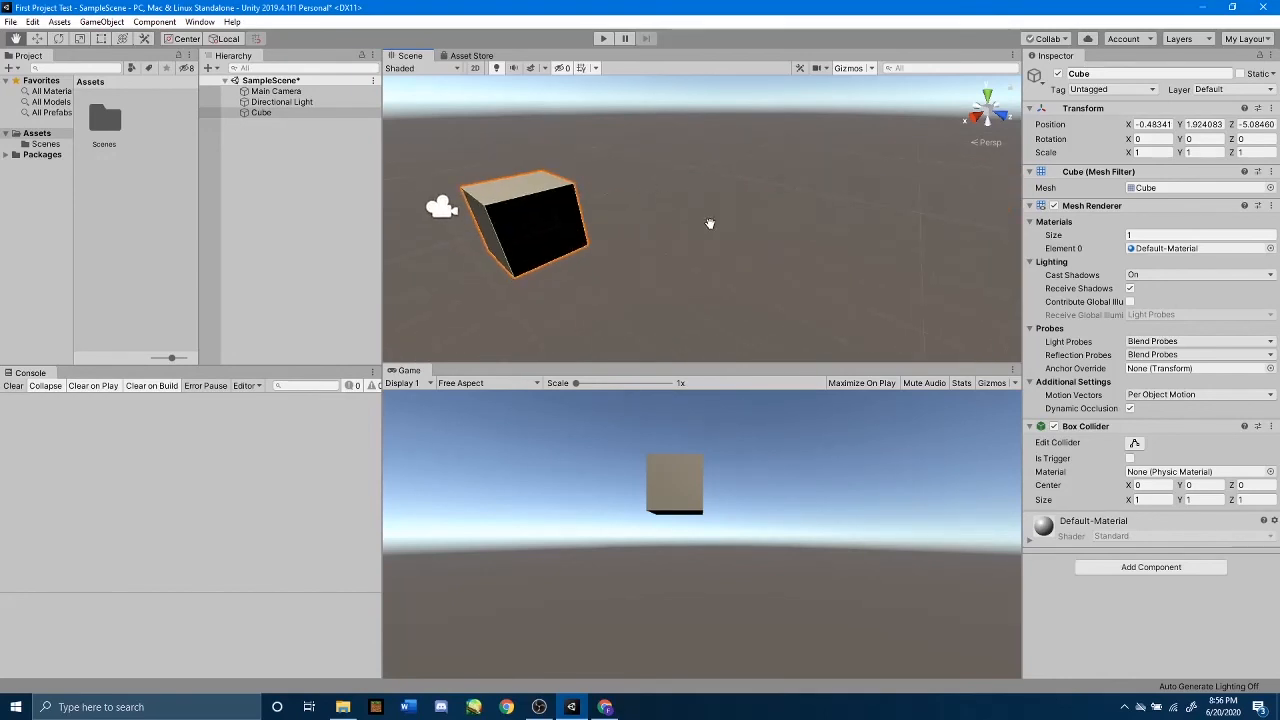
click(37, 38)
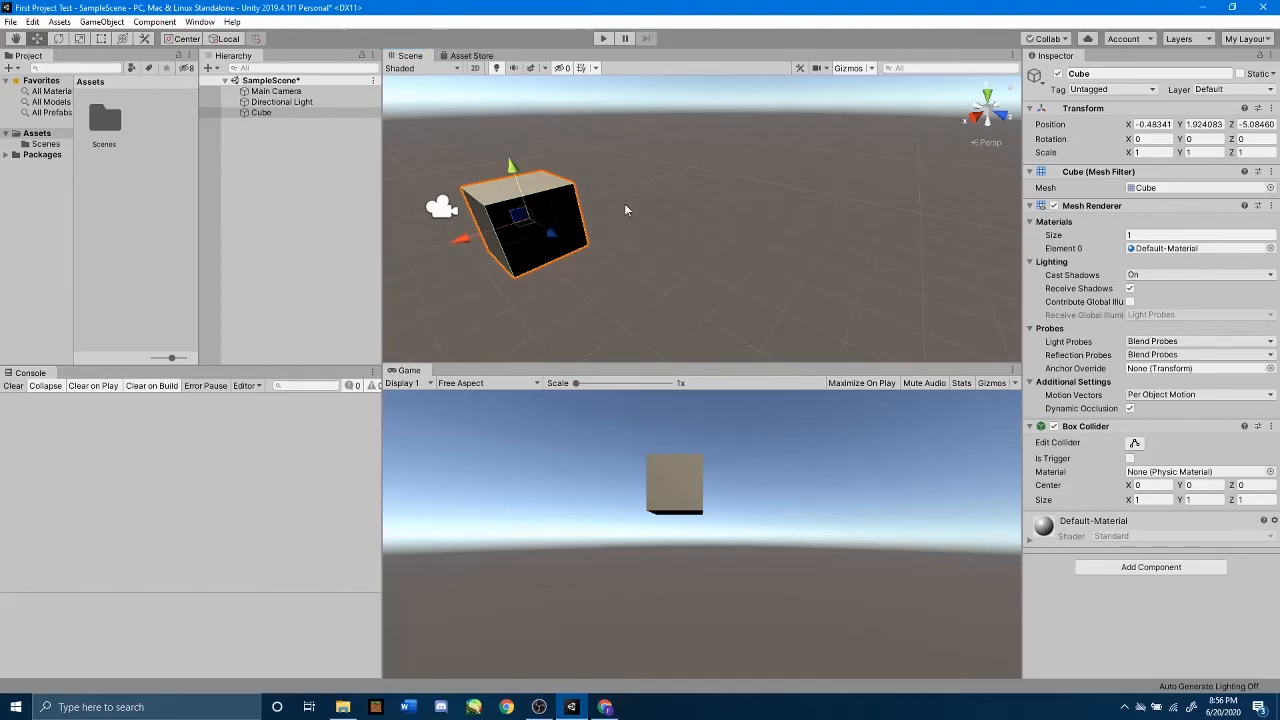
middle_drag(622, 199, 866, 283)
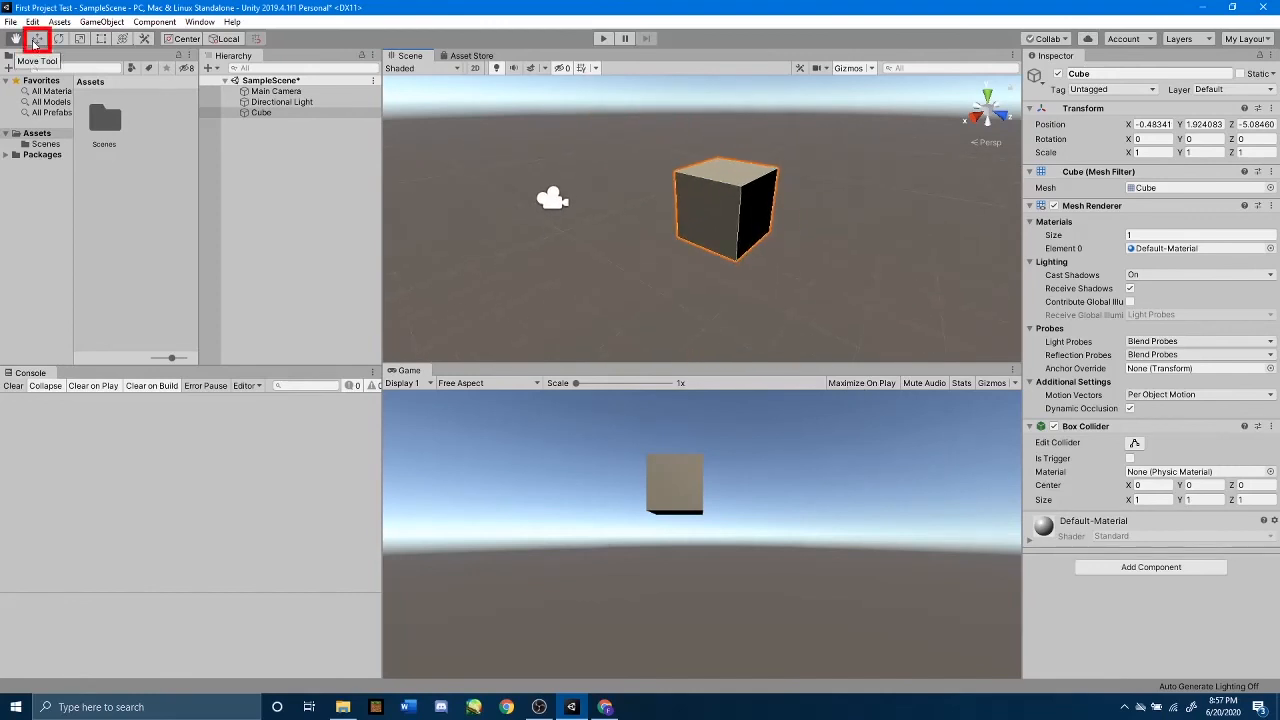
Step: Move the cube with the Move tool to about X -0.85, Z -5.69, and undo the last two moves
click(36, 40)
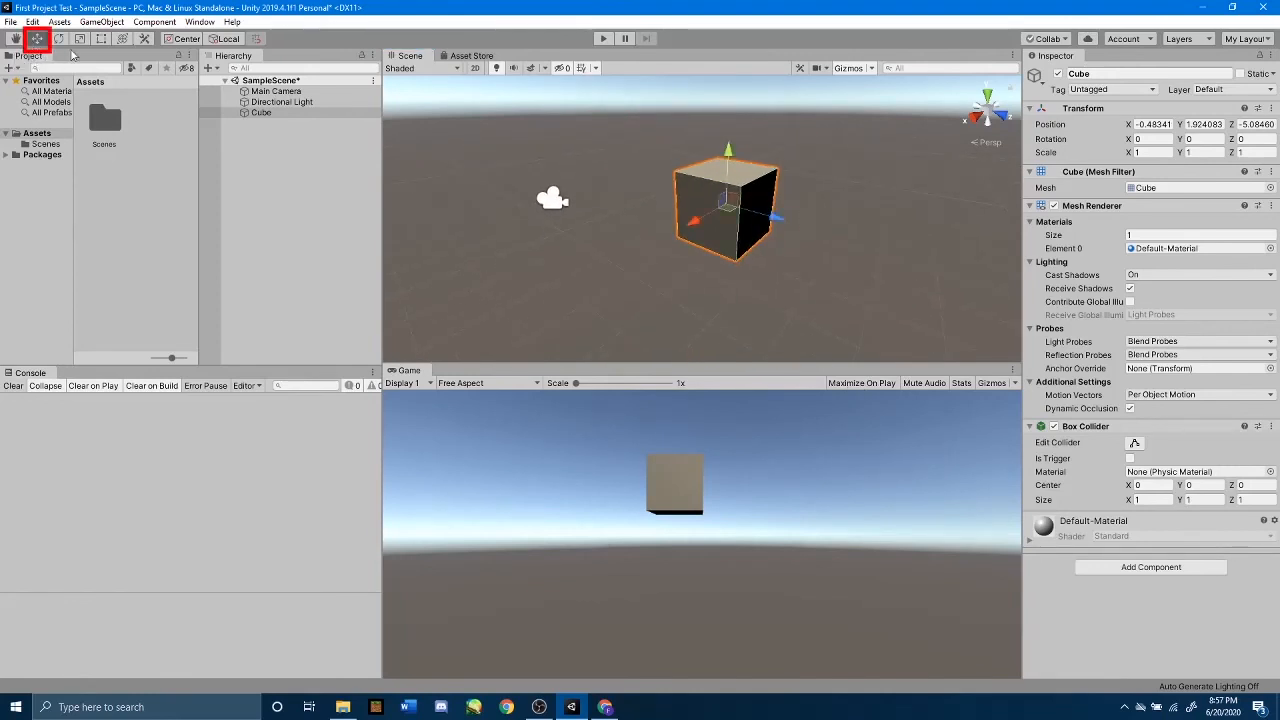
middle_drag(847, 168, 812, 177)
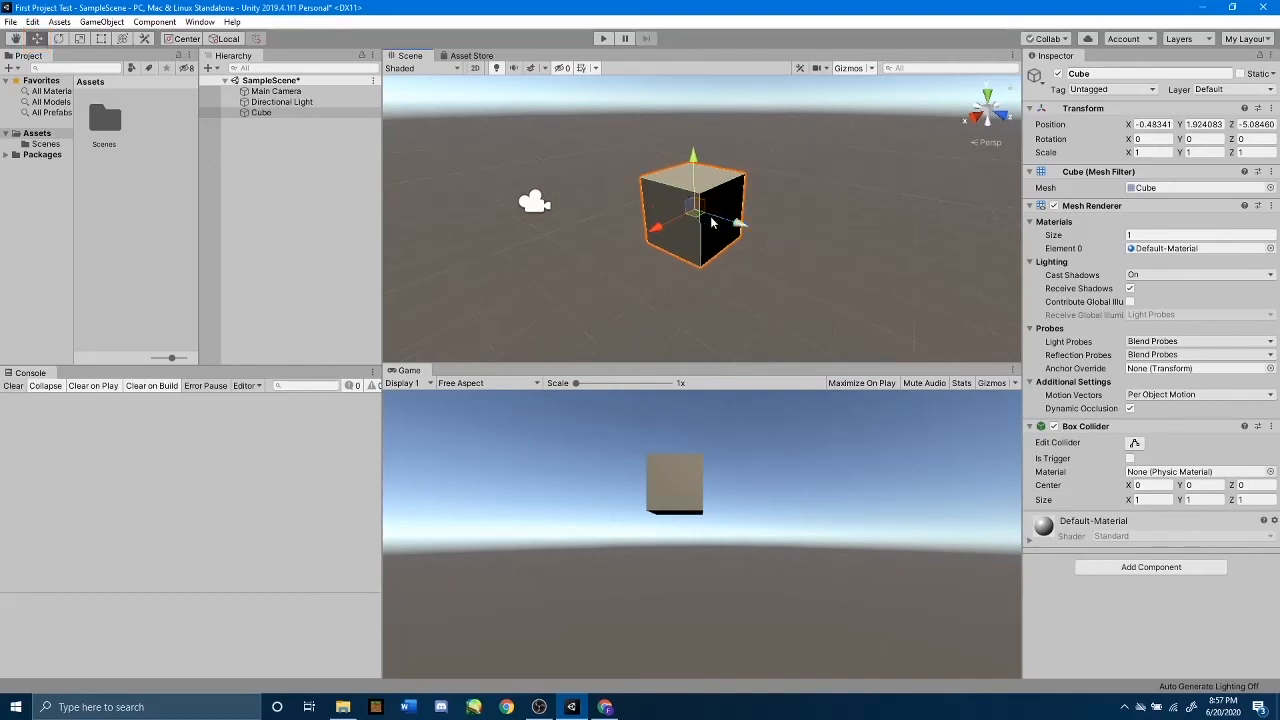
drag(712, 222, 808, 227)
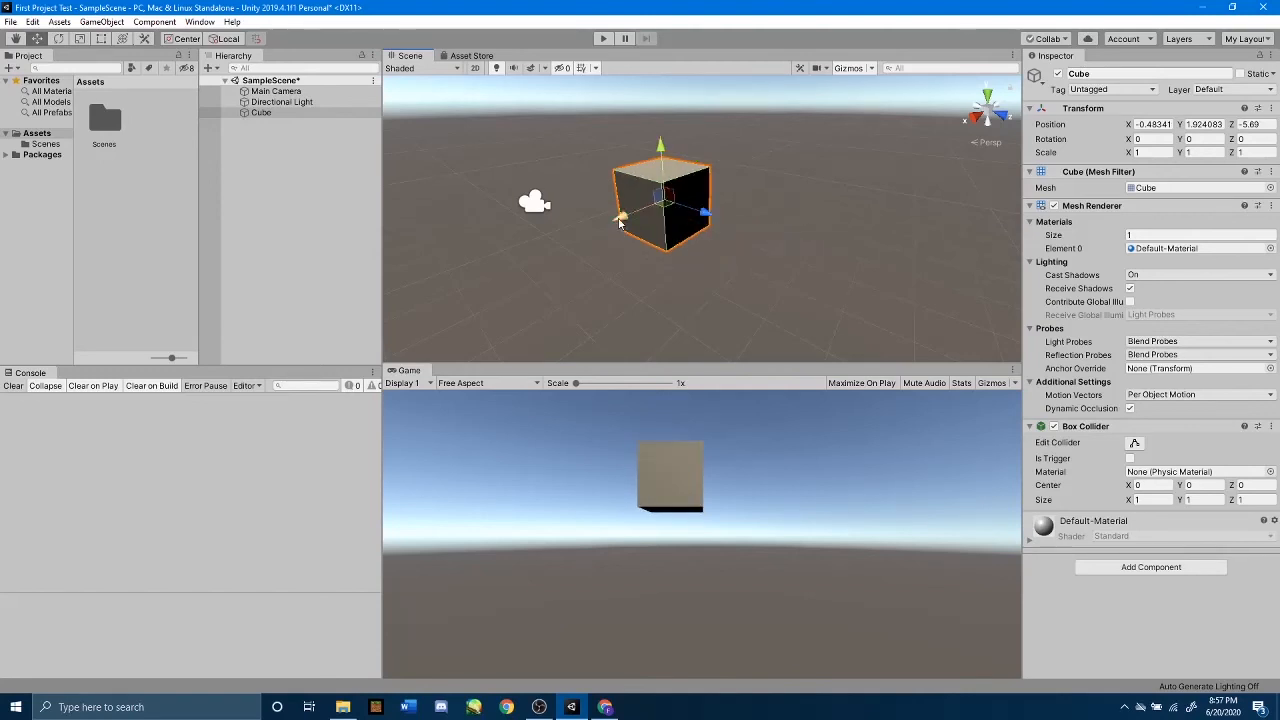
mouse_move(619, 222)
mouse_down()
mouse_move(520, 252)
mouse_move(640, 214)
mouse_up()
mouse_move(718, 208)
mouse_down()
mouse_move(796, 231)
mouse_move(649, 206)
mouse_move(724, 219)
mouse_up()
drag(693, 146, 694, 177)
key(ctrl+z)
key(ctrl+z)
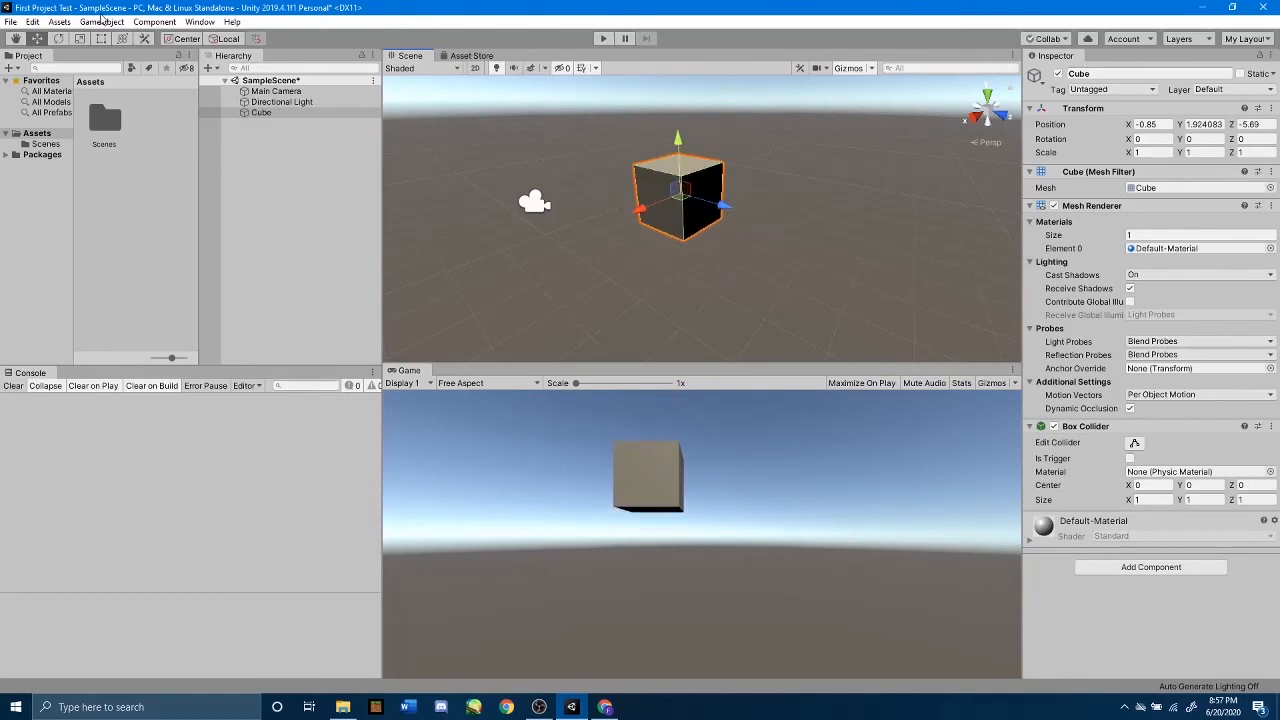
Step: Rotate the cube with the Rotate tool to about X -31.9, Y -81.2, Z -166
click(58, 39)
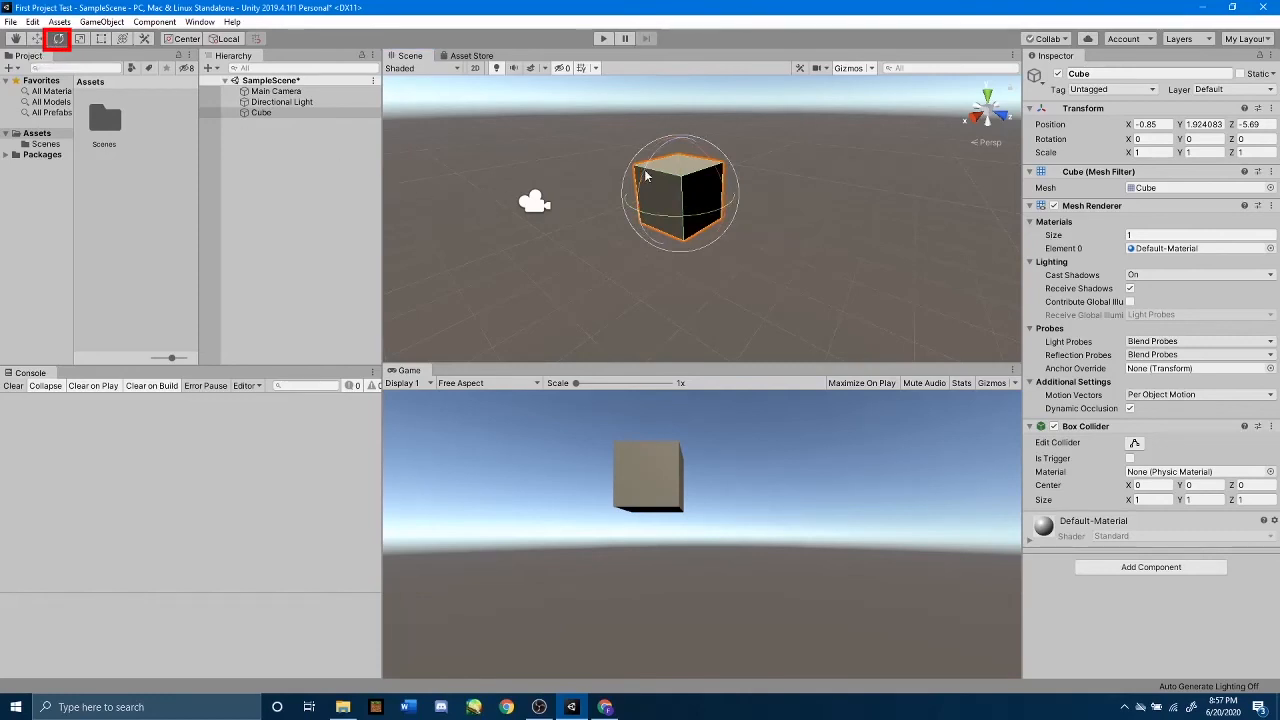
drag(645, 175, 640, 340)
drag(700, 230, 789, 357)
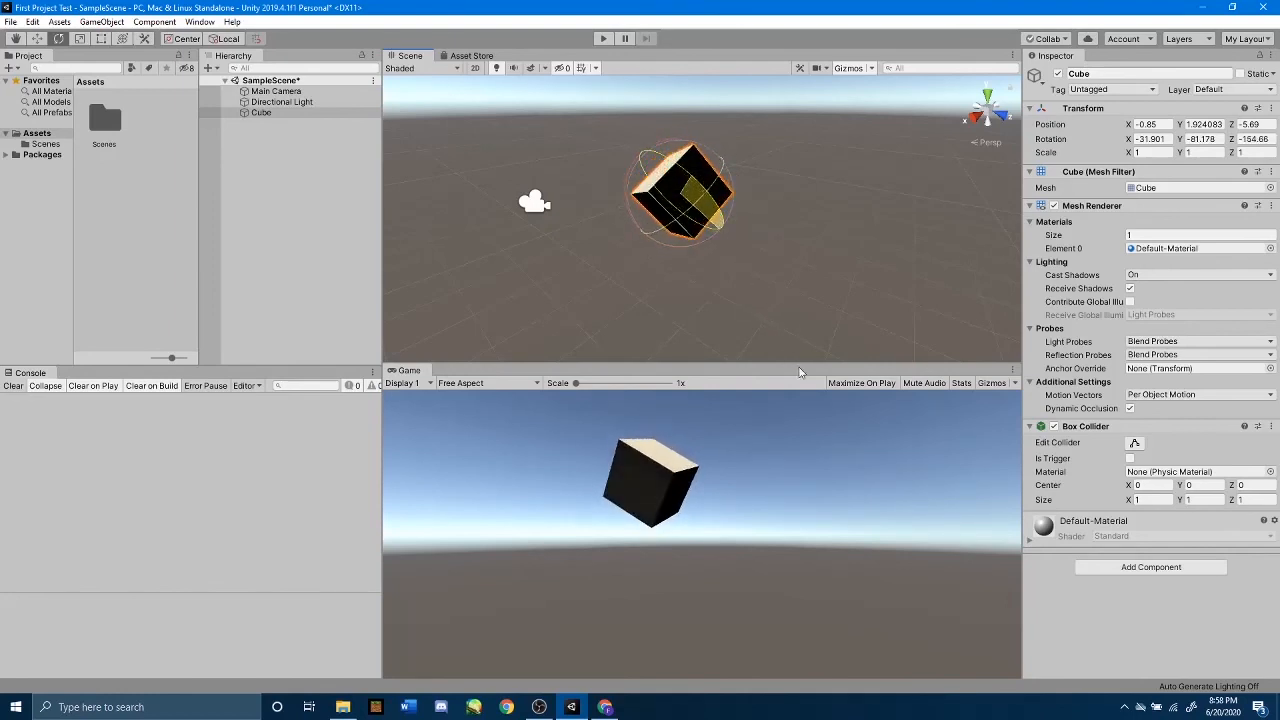
Step: Scale the cube with the Scale tool along its axes and uniformly to about X 0.59, Y 1.33, Z 1.30
key(t)
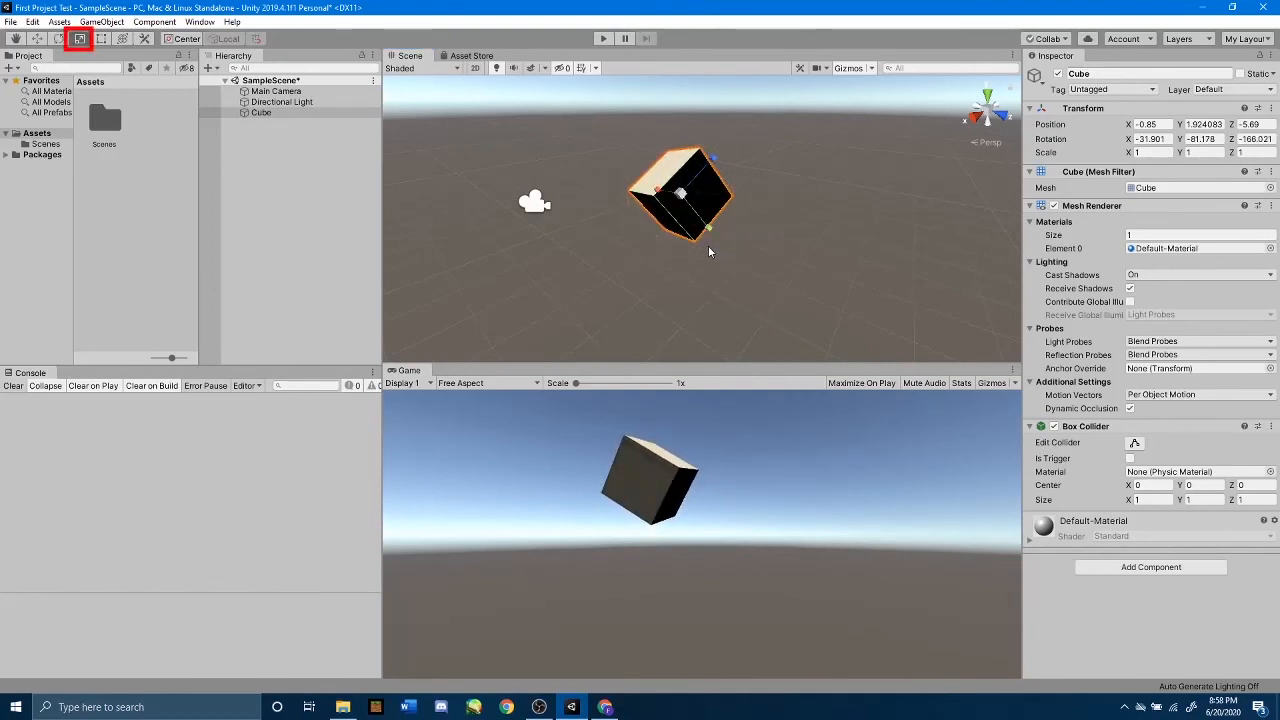
mouse_move(713, 157)
mouse_down()
mouse_move(752, 101)
mouse_move(736, 110)
mouse_up()
mouse_move(710, 228)
mouse_down()
mouse_move(735, 258)
mouse_move(718, 238)
mouse_up()
mouse_move(684, 198)
mouse_down()
mouse_move(750, 191)
mouse_move(648, 198)
mouse_move(820, 194)
mouse_move(651, 205)
mouse_move(668, 201)
mouse_up()
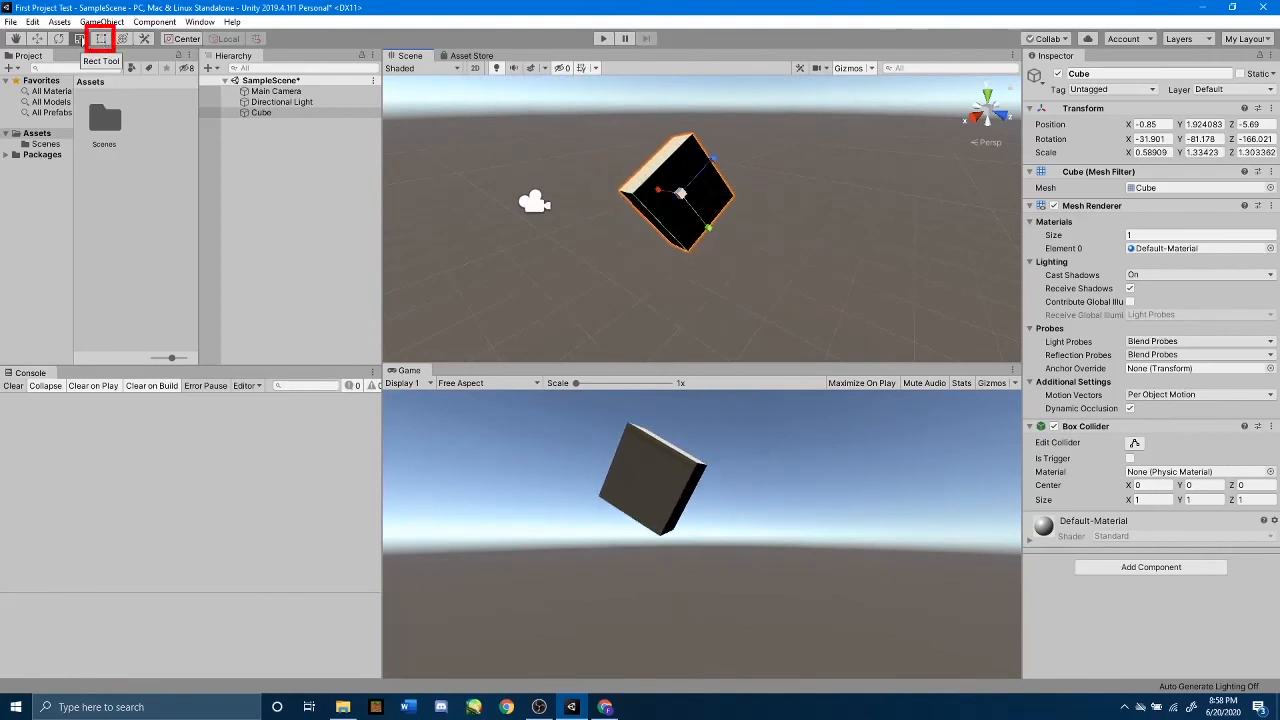
Step: Resize the cube's face with the Rect Tool to a scale of about Y 1.13, Z 1.35
click(101, 39)
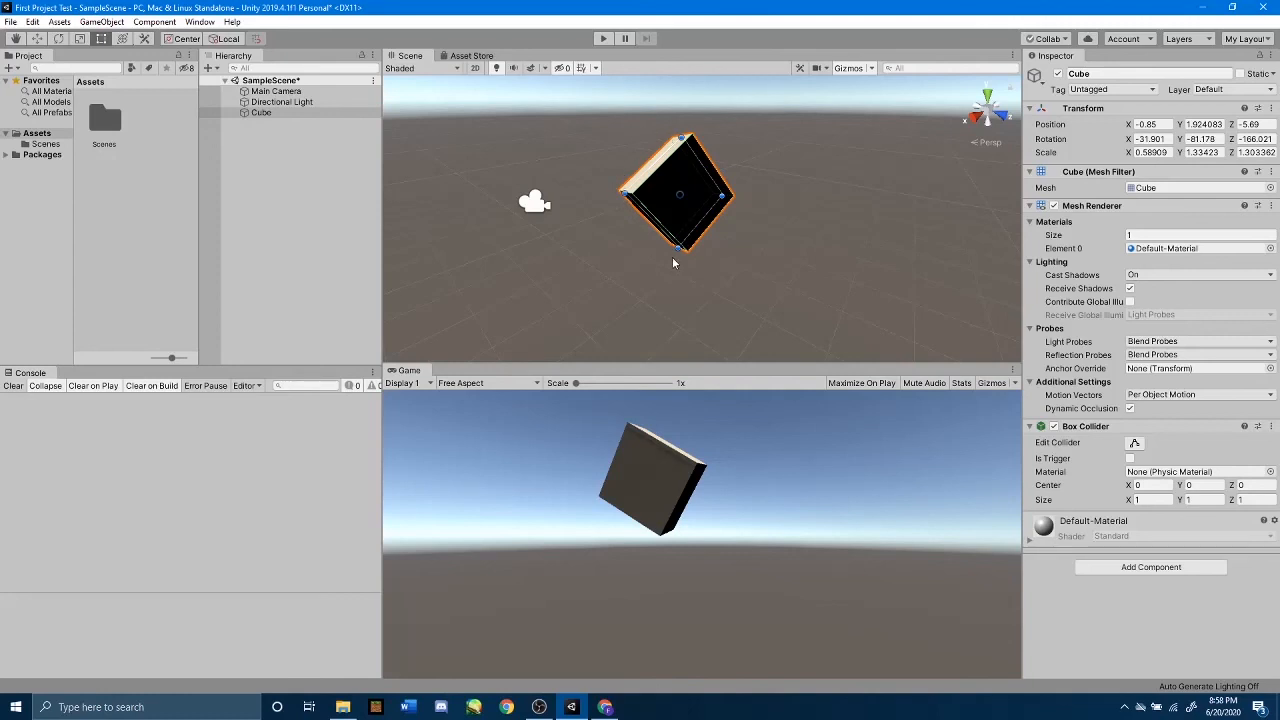
mouse_move(670, 247)
mouse_down()
mouse_move(612, 272)
mouse_move(658, 234)
mouse_up()
drag(643, 174, 631, 204)
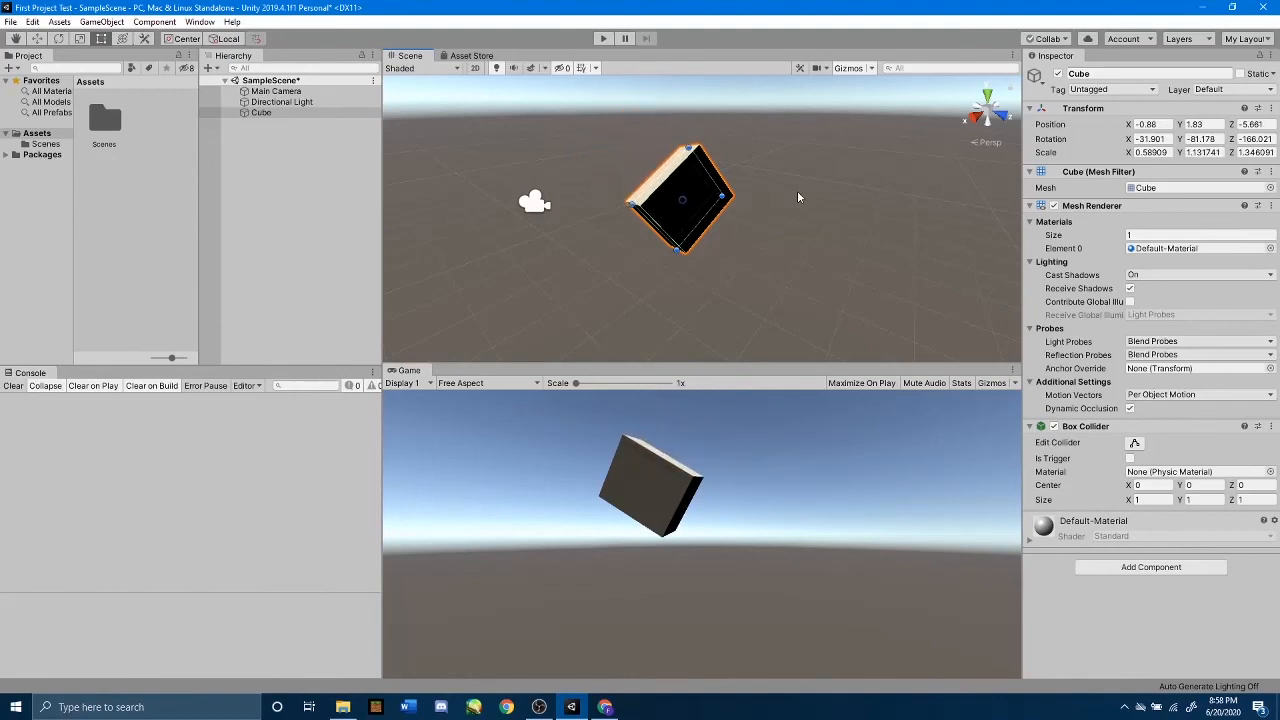
Step: Resize the cube from other sides with the Rect Tool to a scale of about X 2.28, Y 2.31, Z 0.61
alt+drag(786, 199, 778, 147)
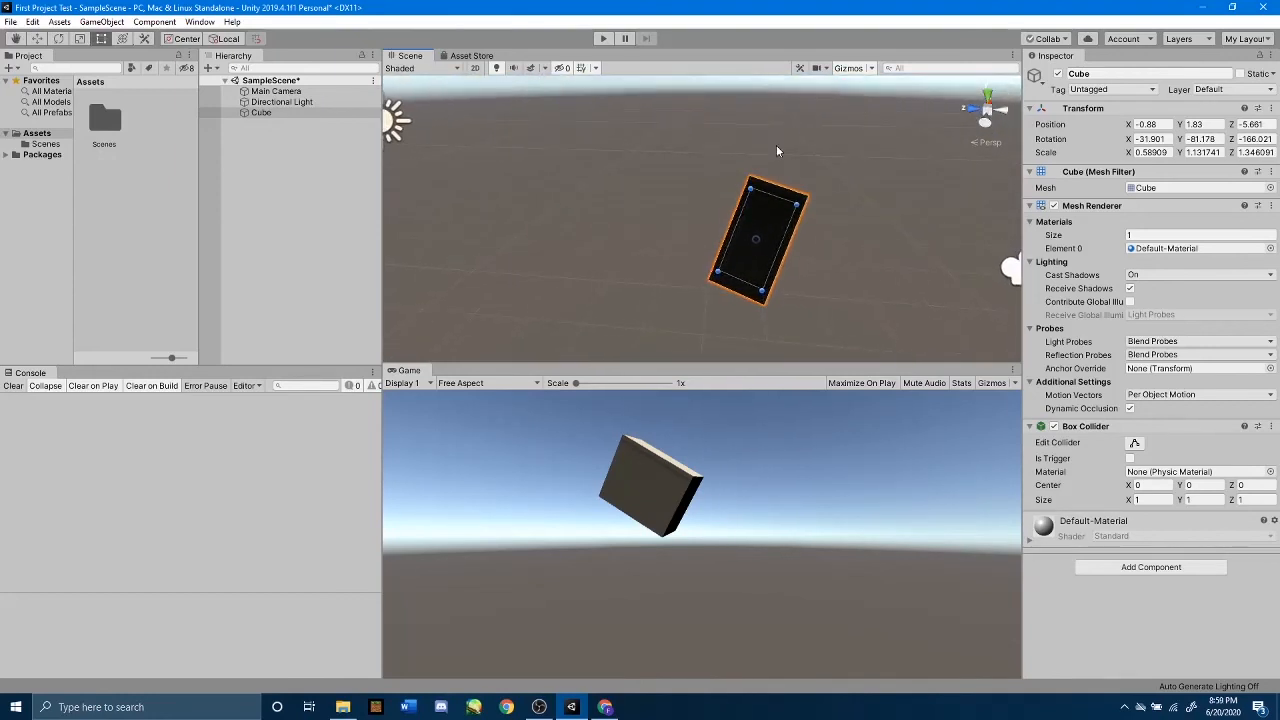
drag(734, 232, 628, 200)
drag(705, 170, 743, 112)
drag(696, 257, 726, 258)
alt+drag(860, 185, 754, 206)
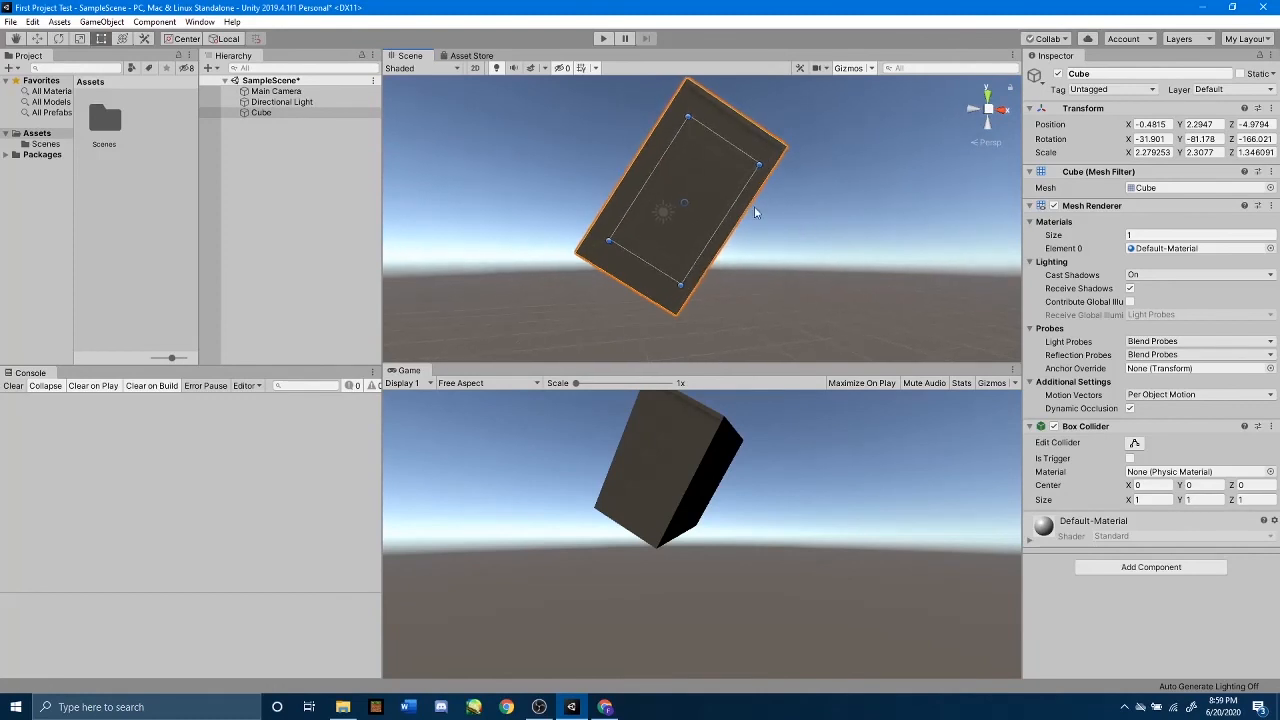
drag(657, 172, 686, 207)
middle_drag(763, 147, 750, 145)
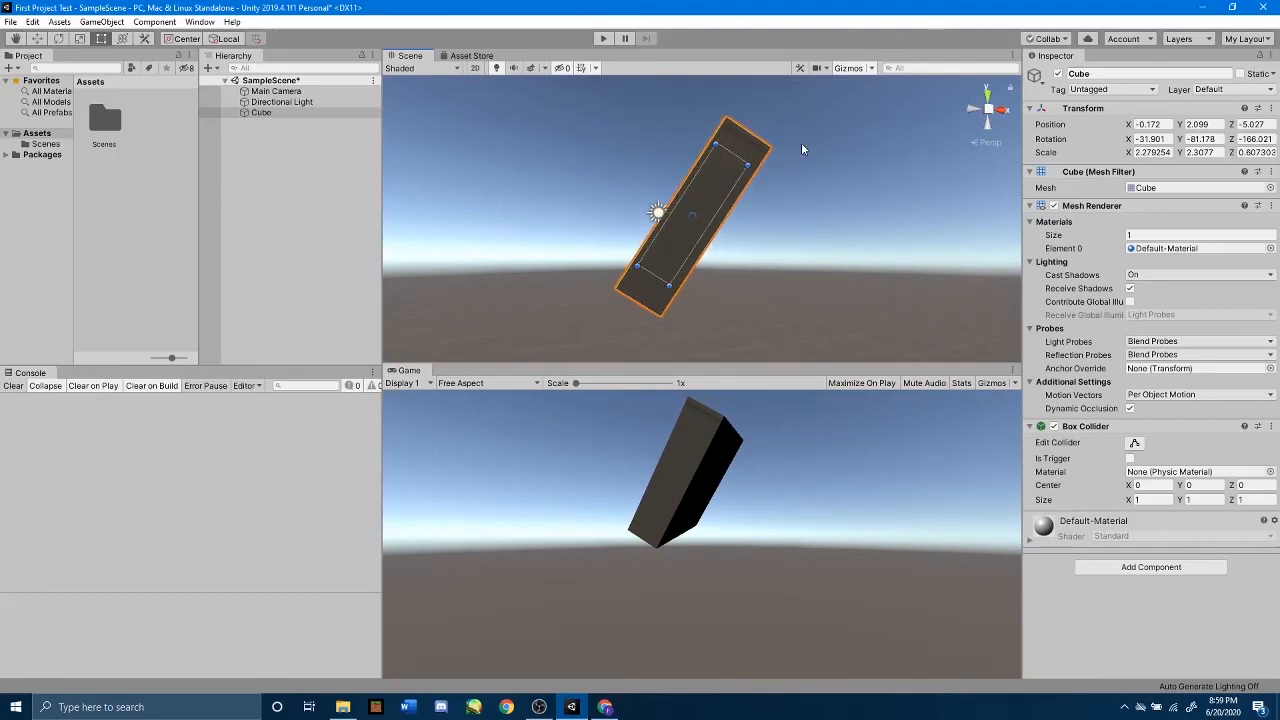
Step: Move, rotate and scale the cube with the combined Transform tool to about position -0.06, 2.3, -5.1 and X scale 1.37
right_drag(801, 143, 881, 174)
scroll(713, 129, down, 4)
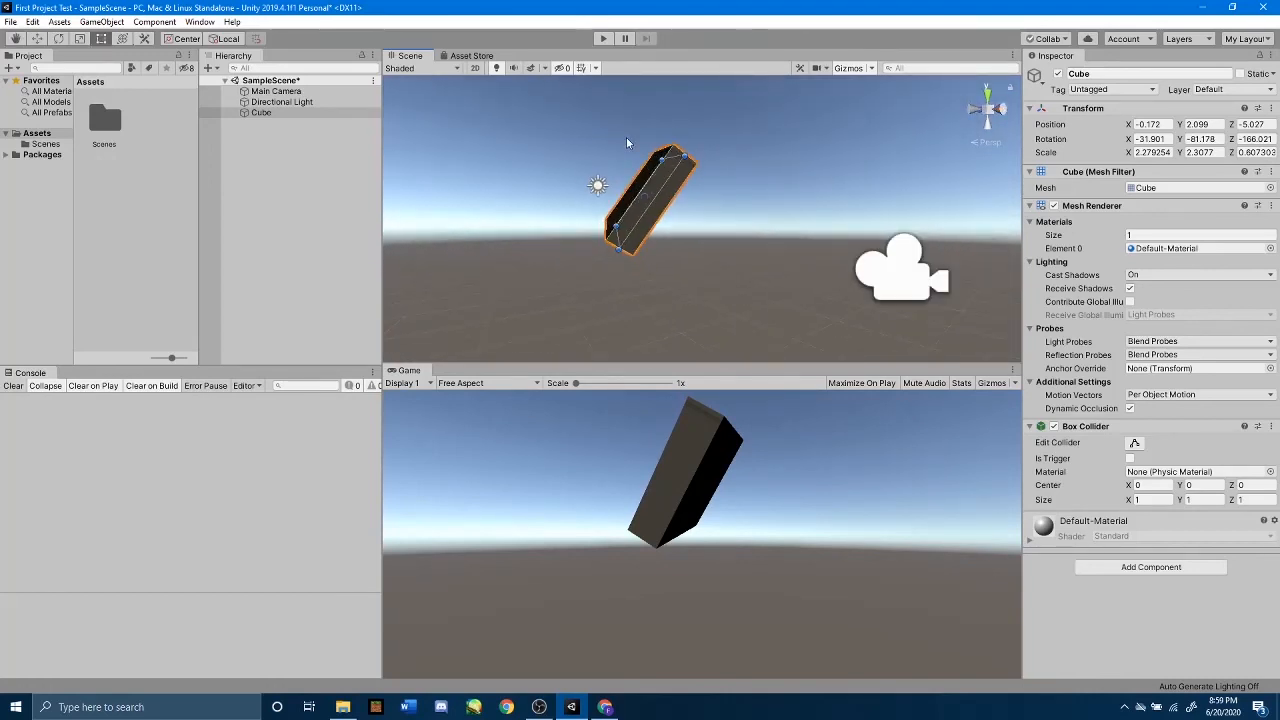
alt+drag(626, 137, 514, 140)
click(122, 38)
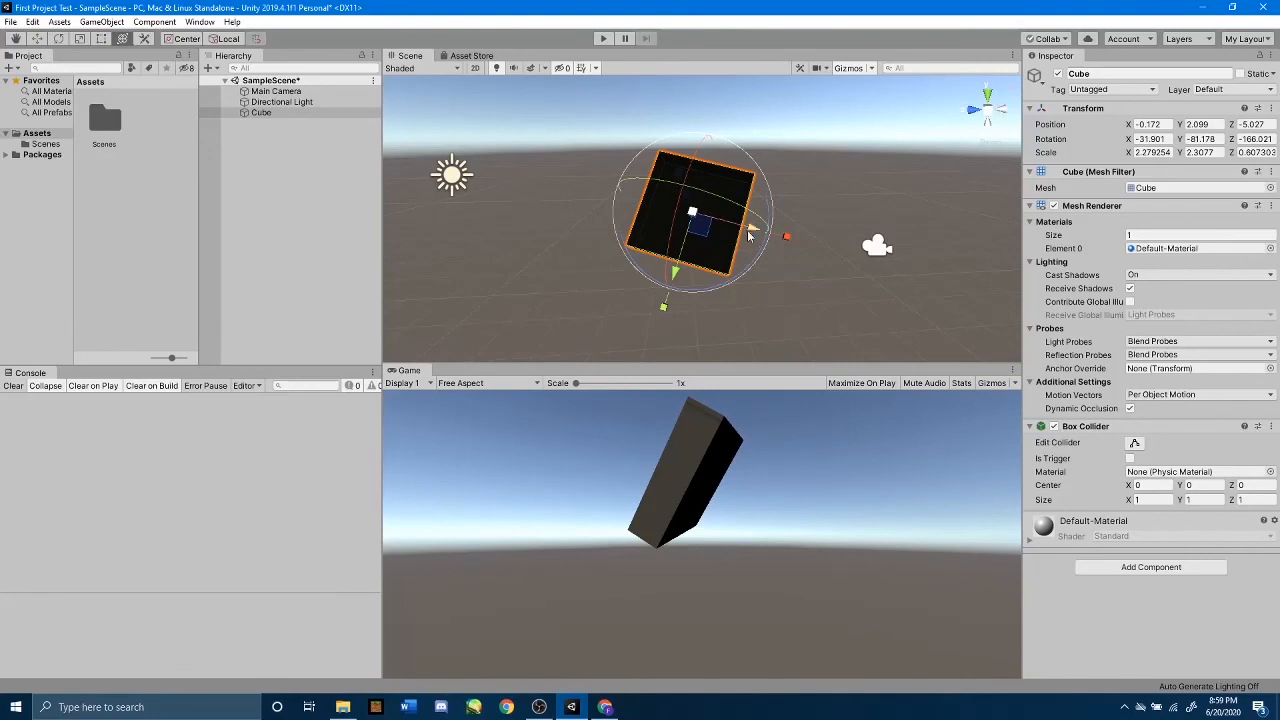
drag(770, 235, 706, 260)
drag(753, 197, 745, 230)
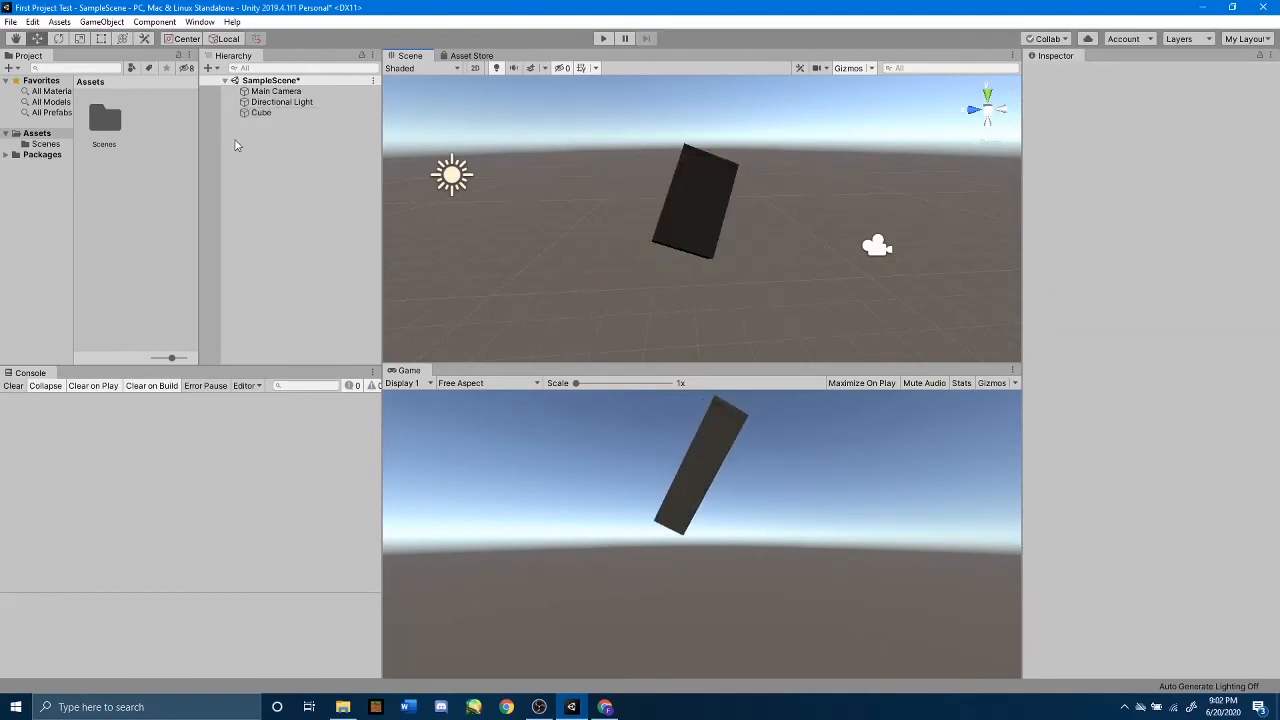
Step: Delete the Cube from the scene
right_click(259, 115)
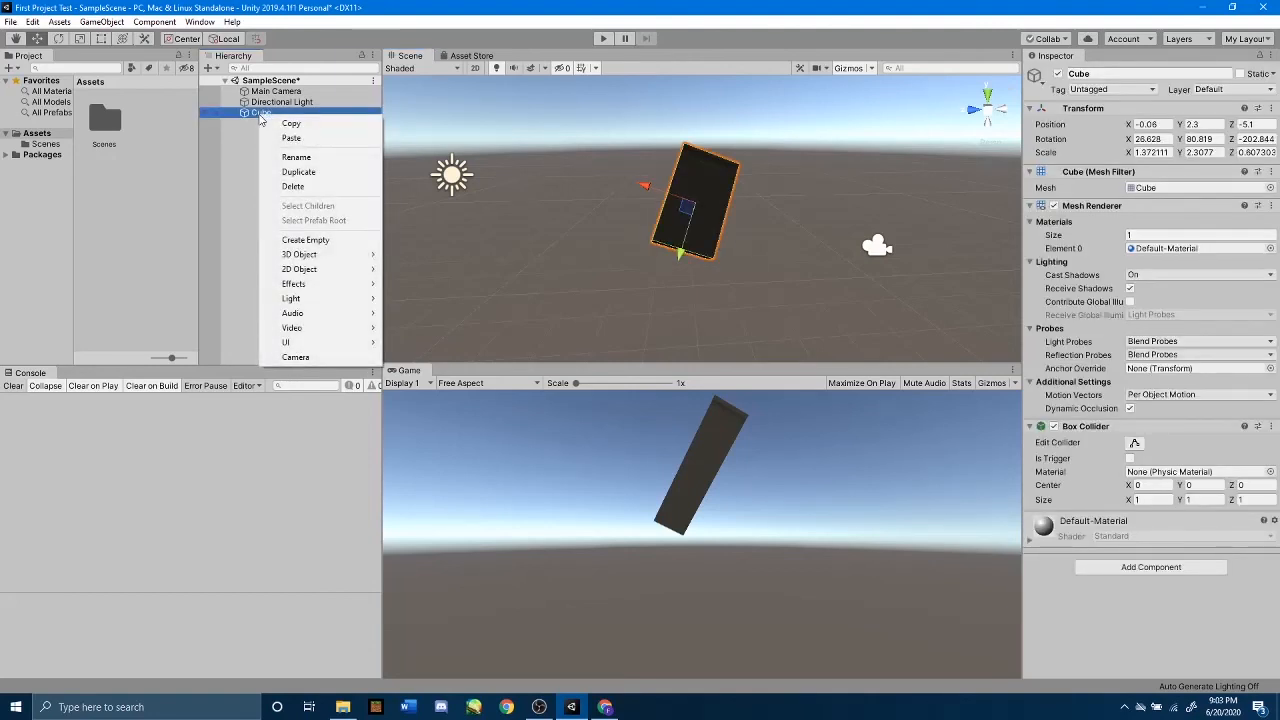
click(286, 190)
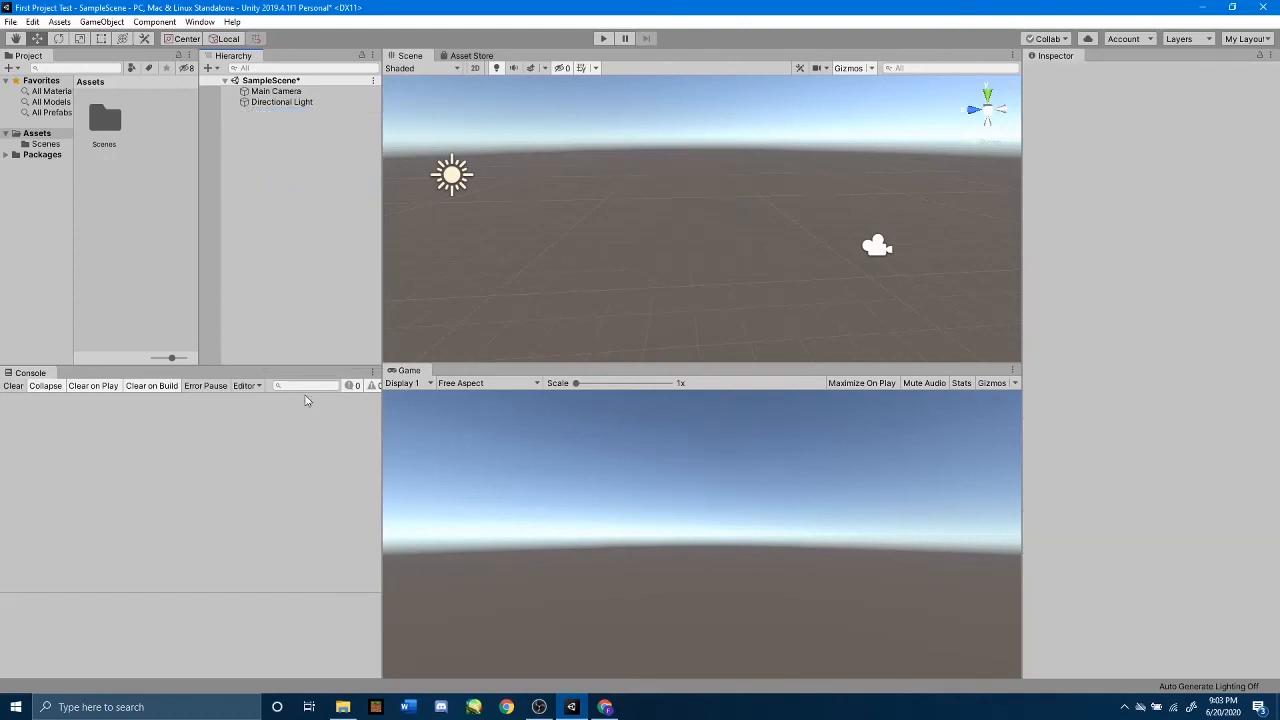